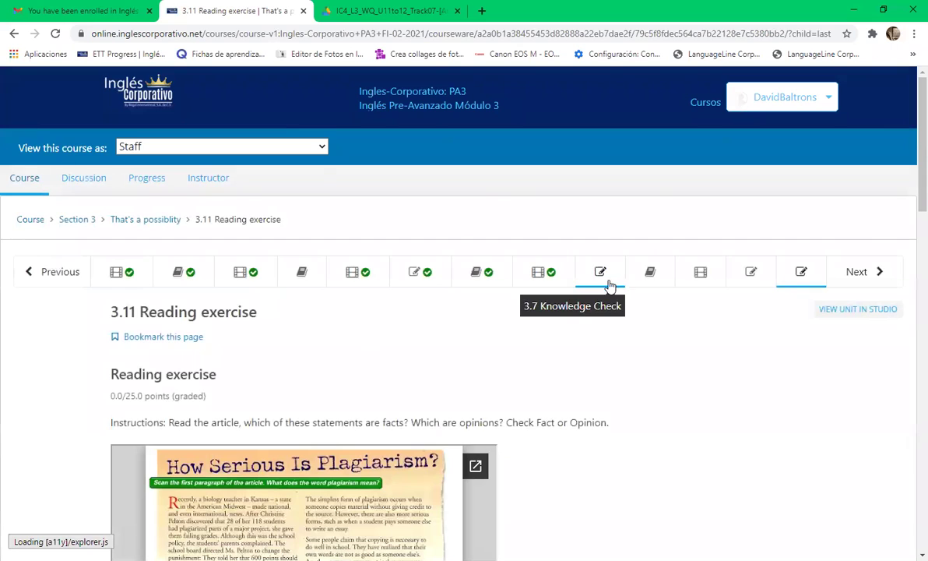
Open the 3.8 Lesson Objective unit, then continue to 3.9 Vocabulary: Reactions.
scroll(512, 365, down, 2)
scroll(536, 411, up, 2)
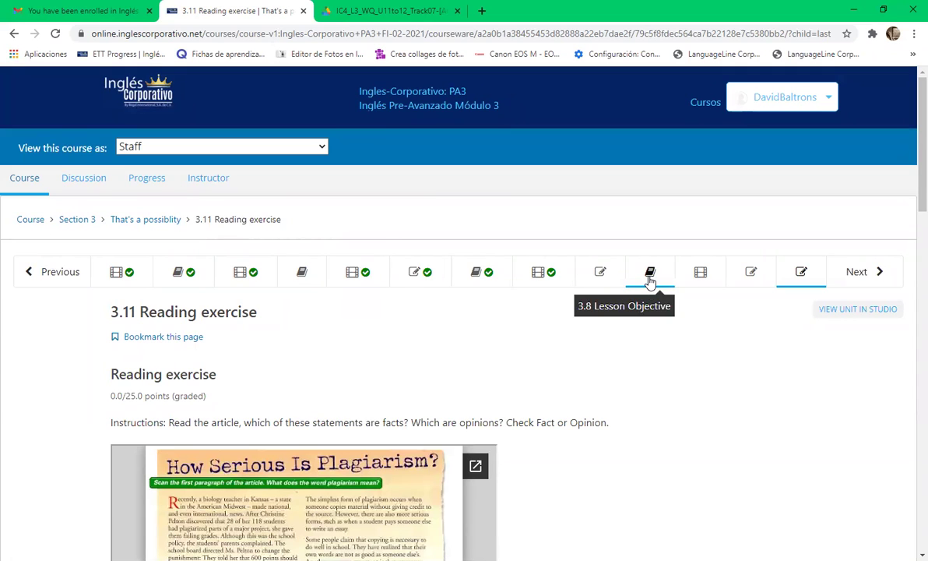
click(647, 278)
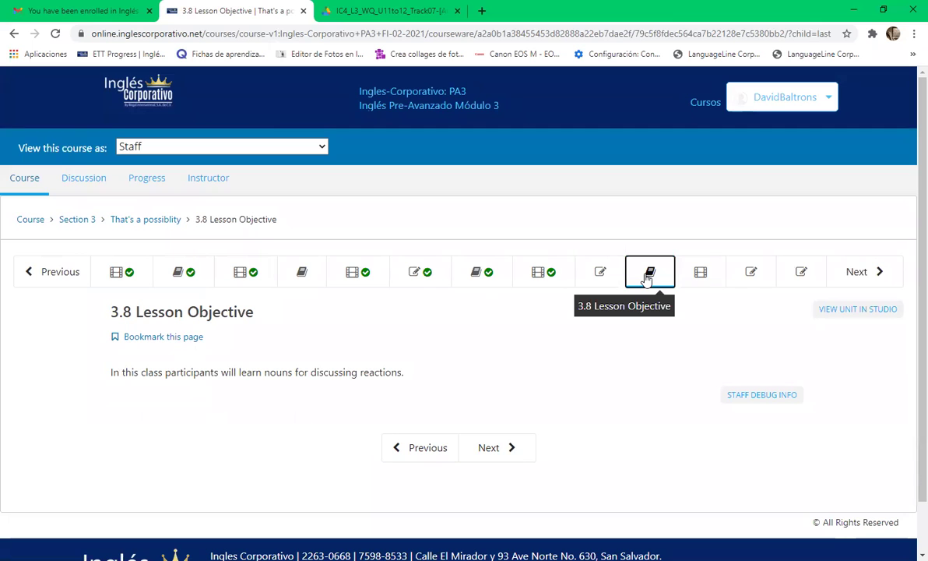
scroll(576, 358, down, 1)
click(504, 392)
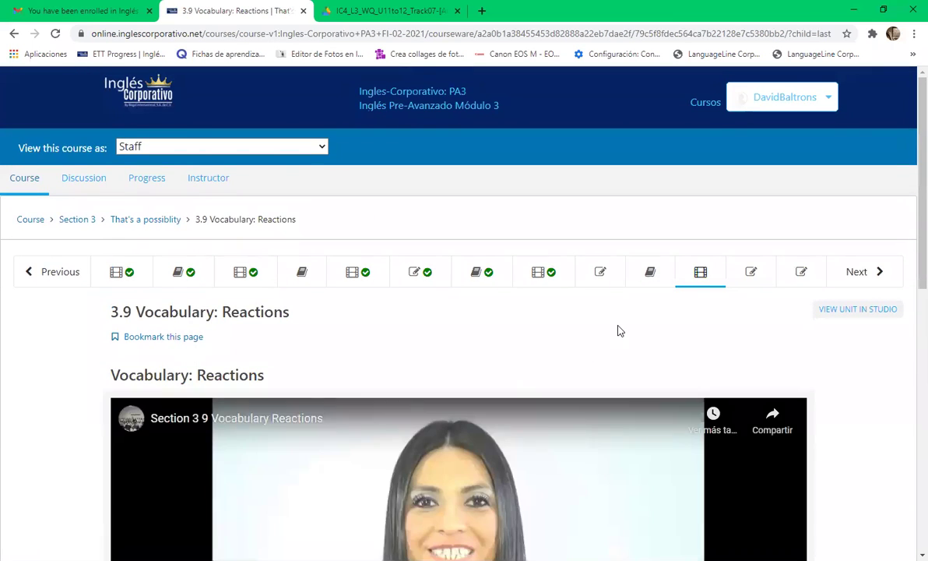
Look through the 3.9 Vocabulary: Reactions unit, briefly play its video and pause it.
scroll(605, 335, down, 2)
scroll(607, 327, up, 2)
scroll(104, 414, down, 10)
scroll(105, 415, up, 4)
scroll(461, 309, up, 4)
scroll(405, 405, down, 1)
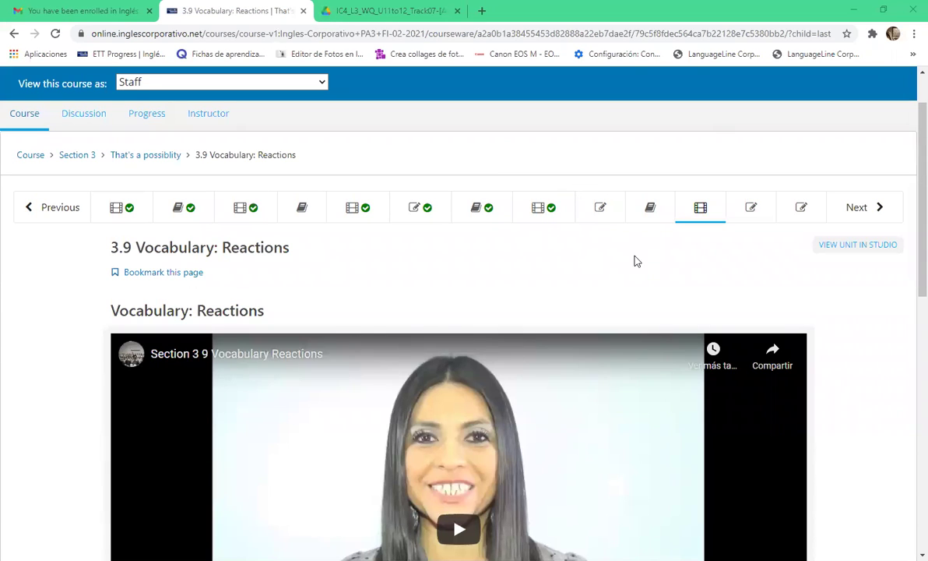
scroll(599, 361, down, 1)
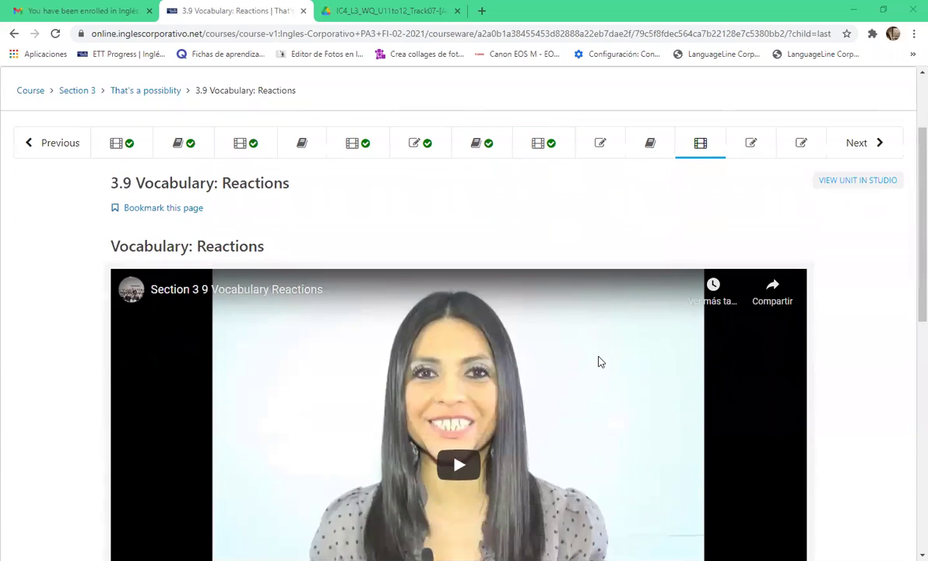
scroll(600, 360, down, 2)
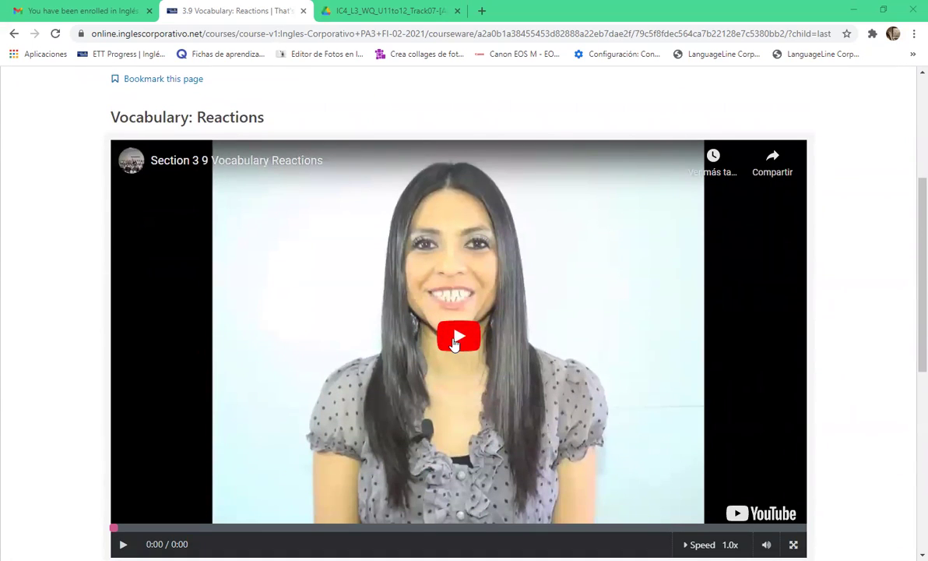
click(573, 349)
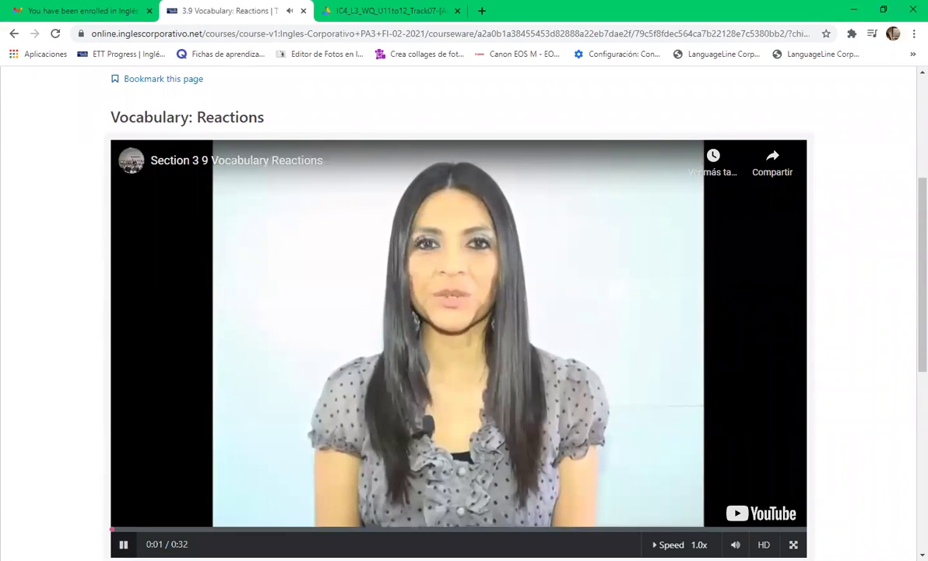
click(123, 544)
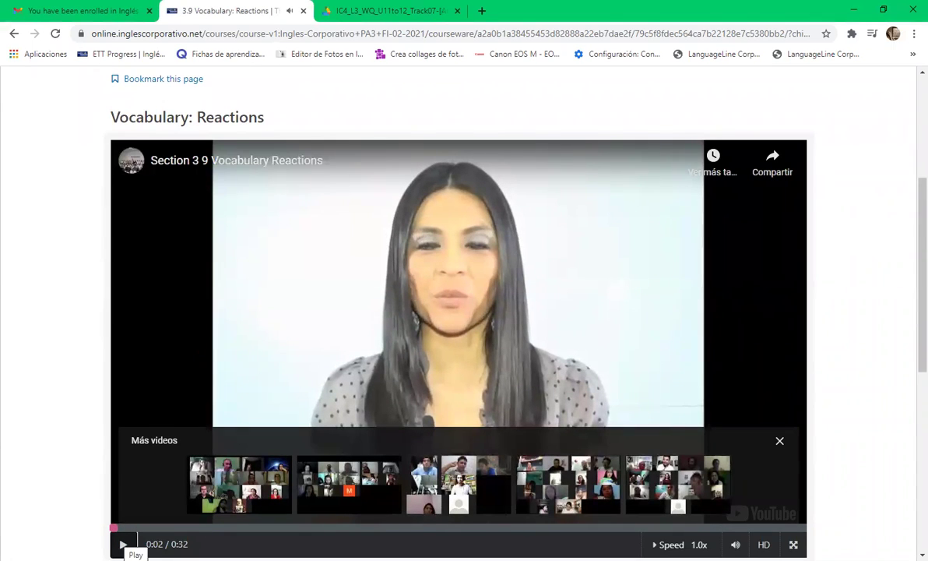
Open the 3.7 Knowledge Check unit and read its instructions and opening questions.
scroll(398, 349, up, 3)
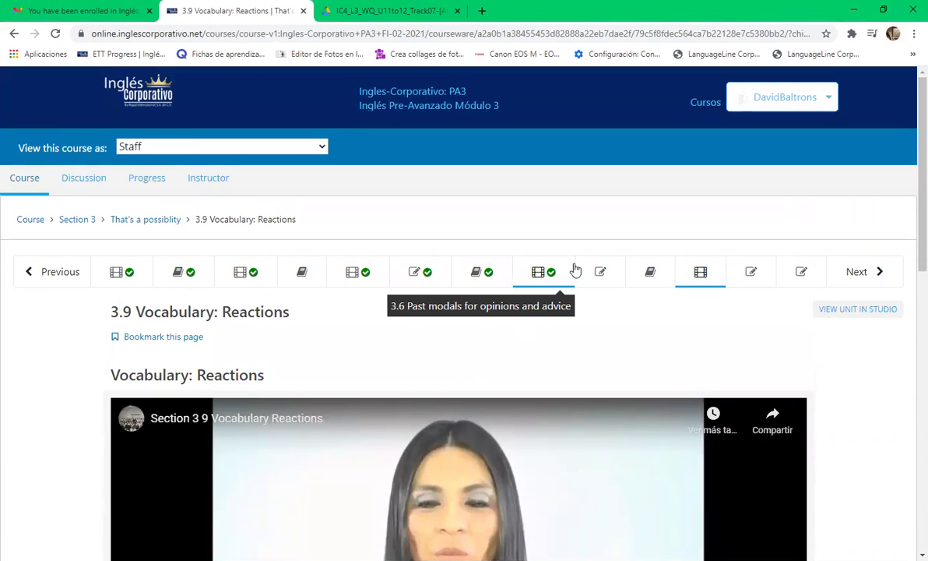
click(613, 274)
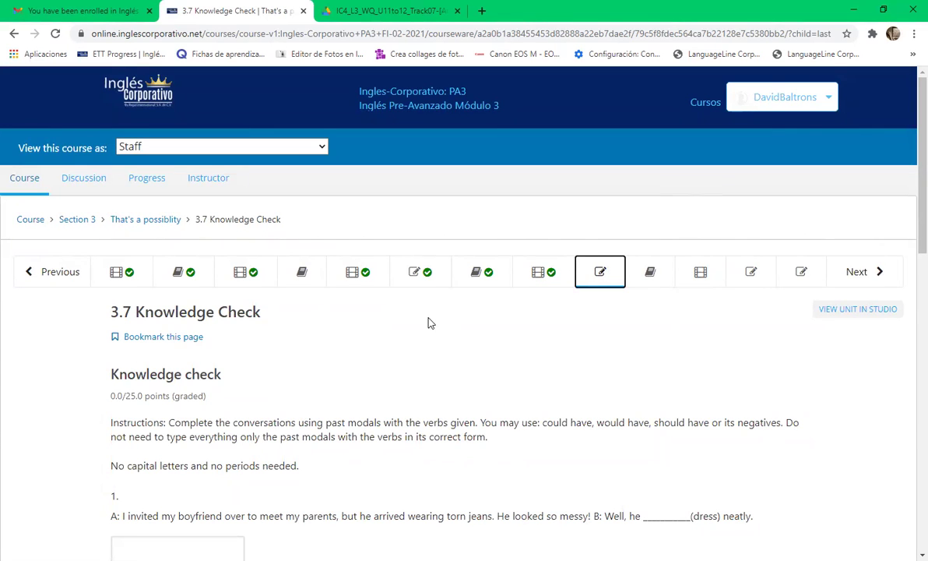
scroll(429, 321, down, 3)
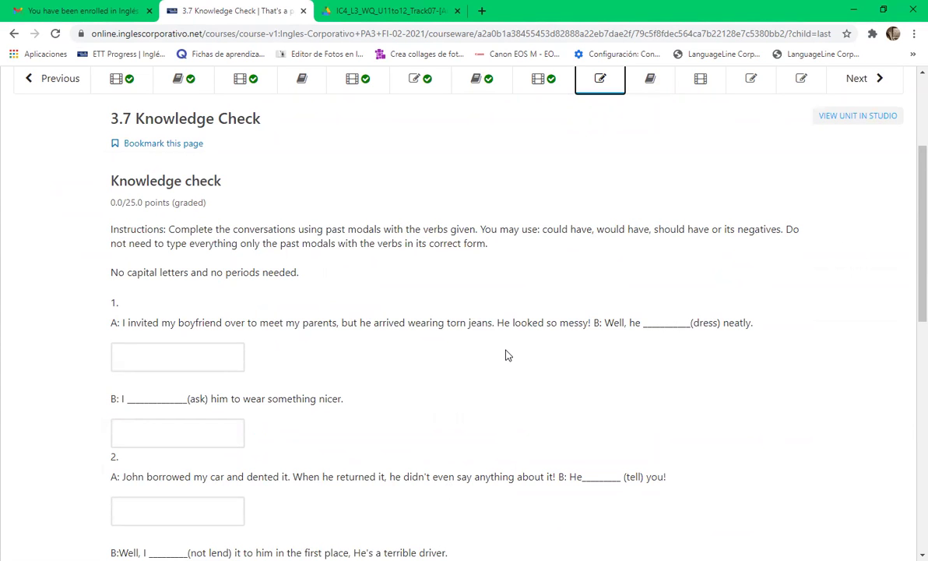
scroll(506, 355, up, 1)
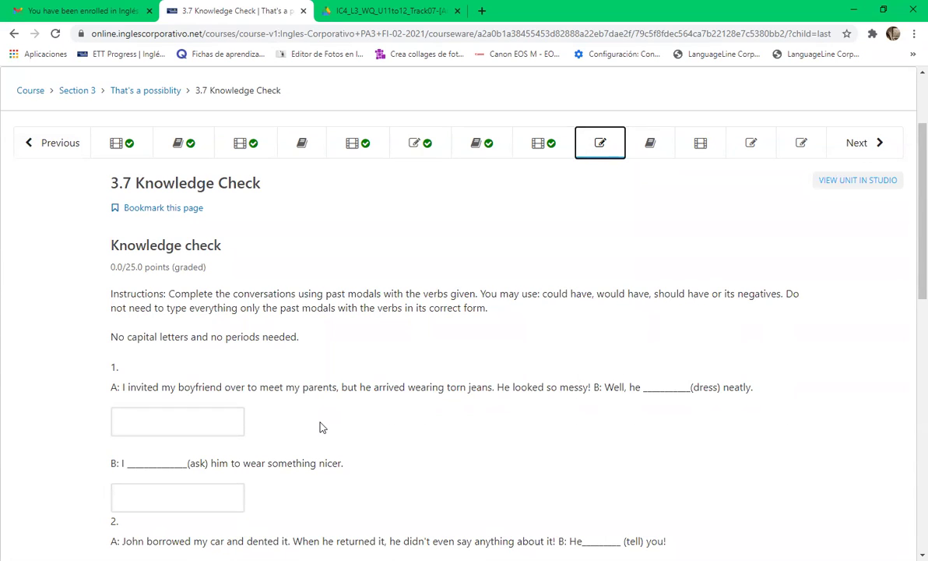
Answer the two item 1 blanks with "could have dressed" for dress and "would have asked" for ask.
click(677, 393)
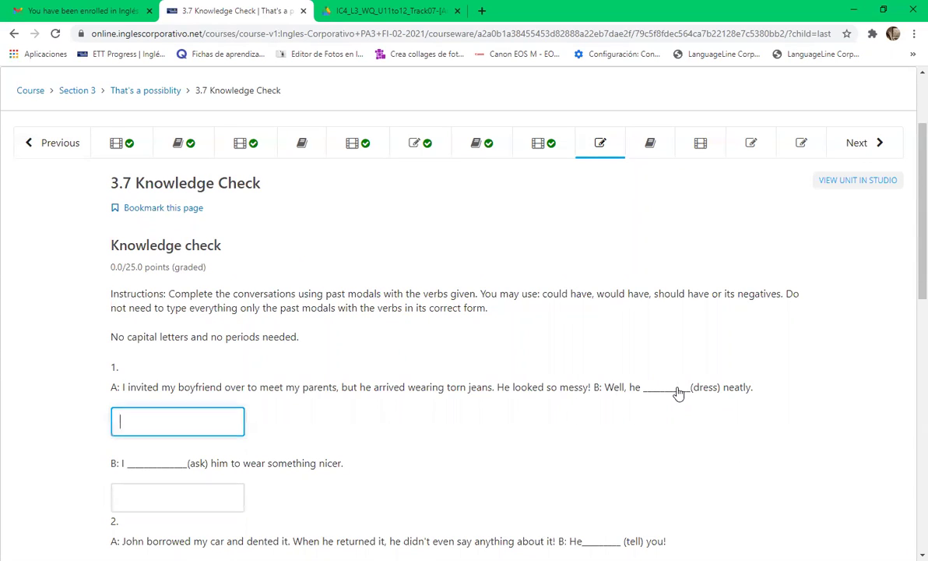
text(could have dressed)
click(79, 447)
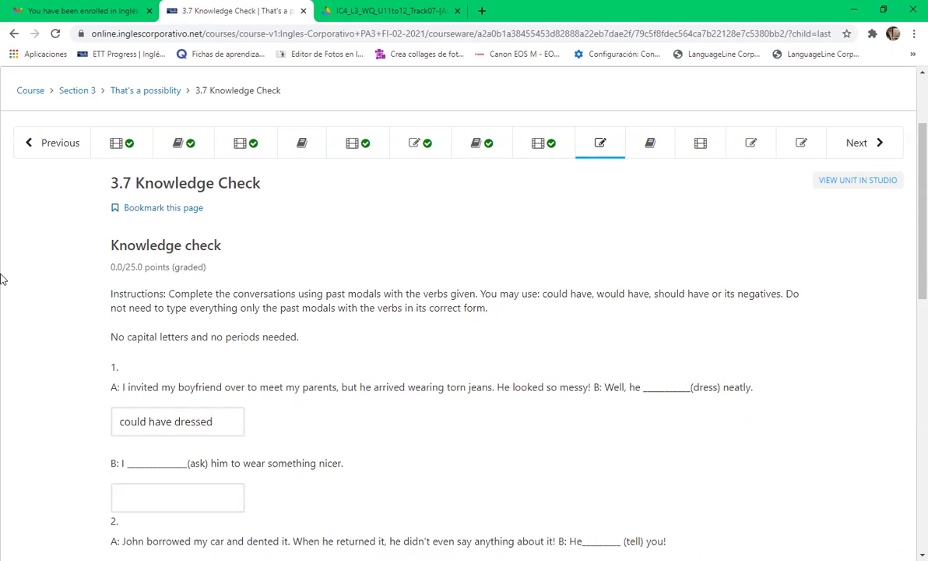
scroll(307, 423, down, 1)
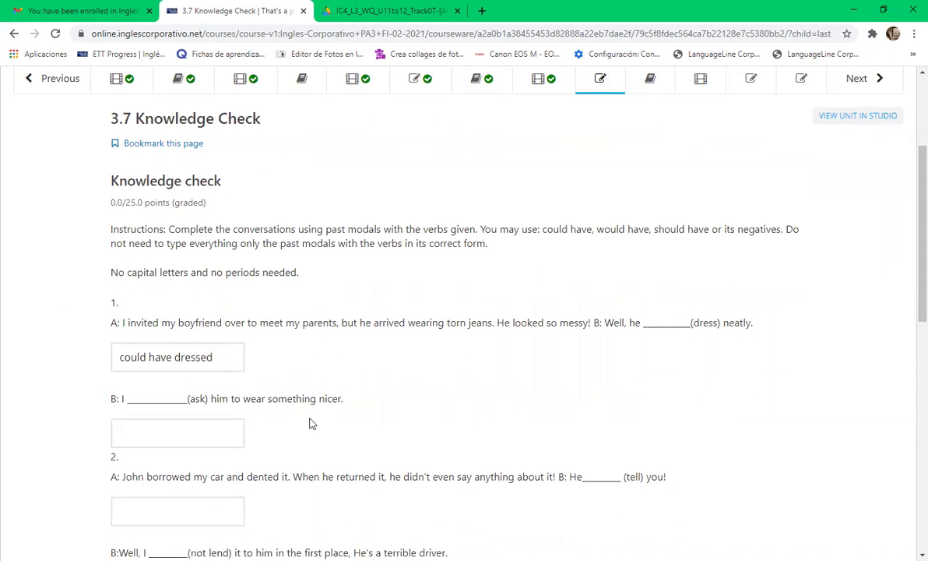
scroll(309, 422, down, 1)
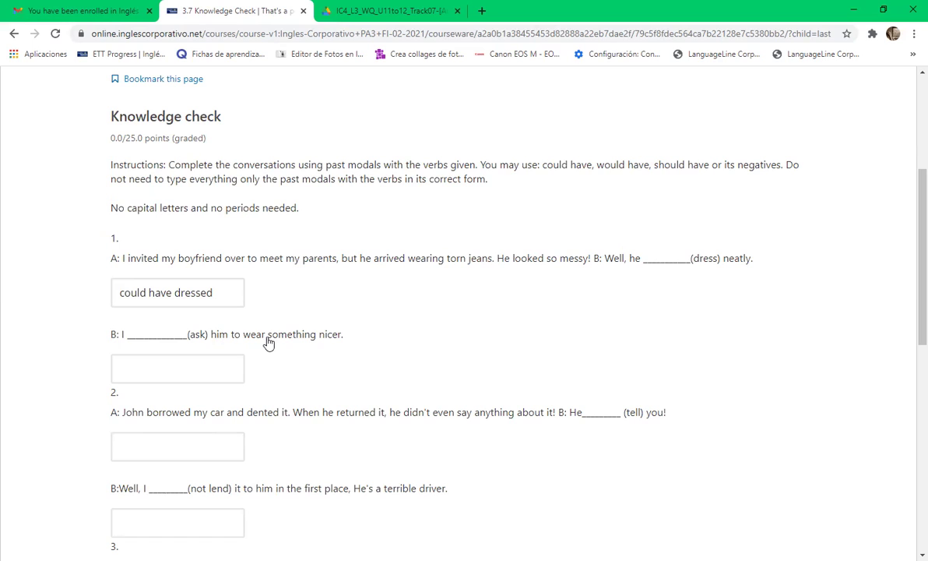
click(165, 369)
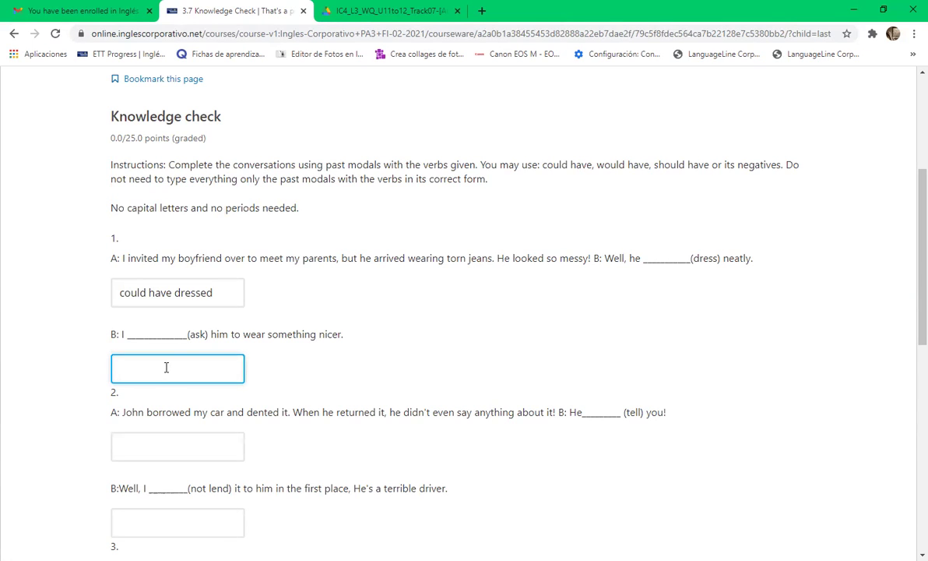
text(would have asked)
key(Tab)
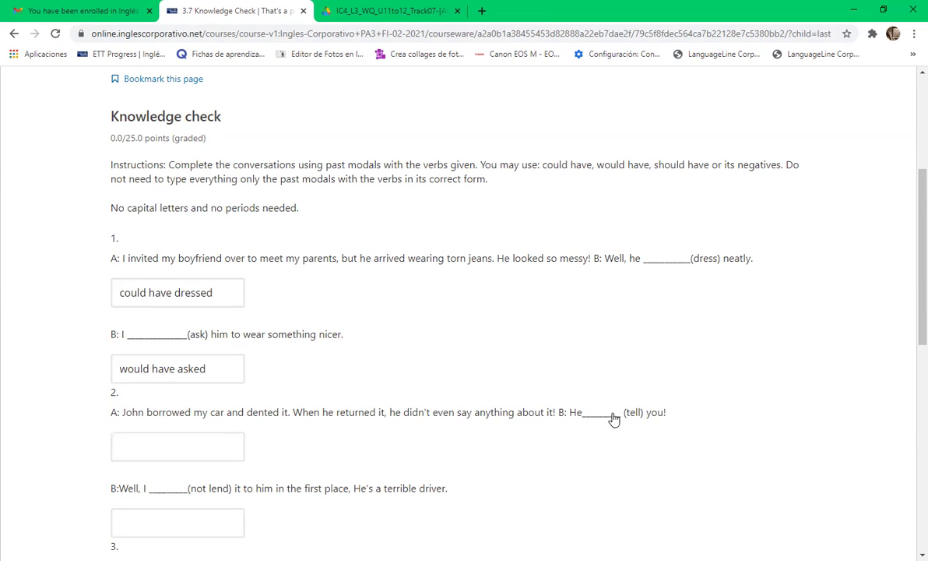
Fill the "tell" blank of item 2 with "should have told".
click(197, 449)
text(sh)
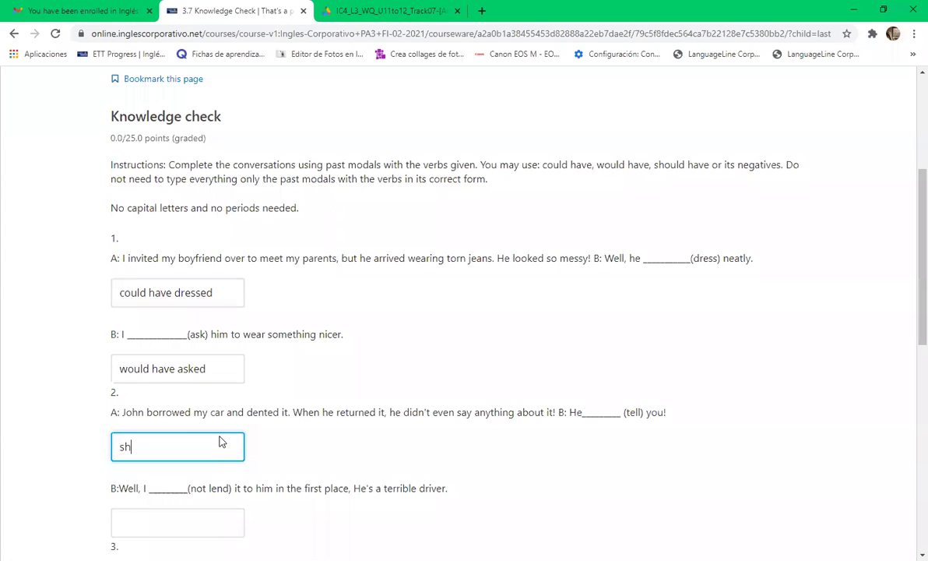
text(ould have)
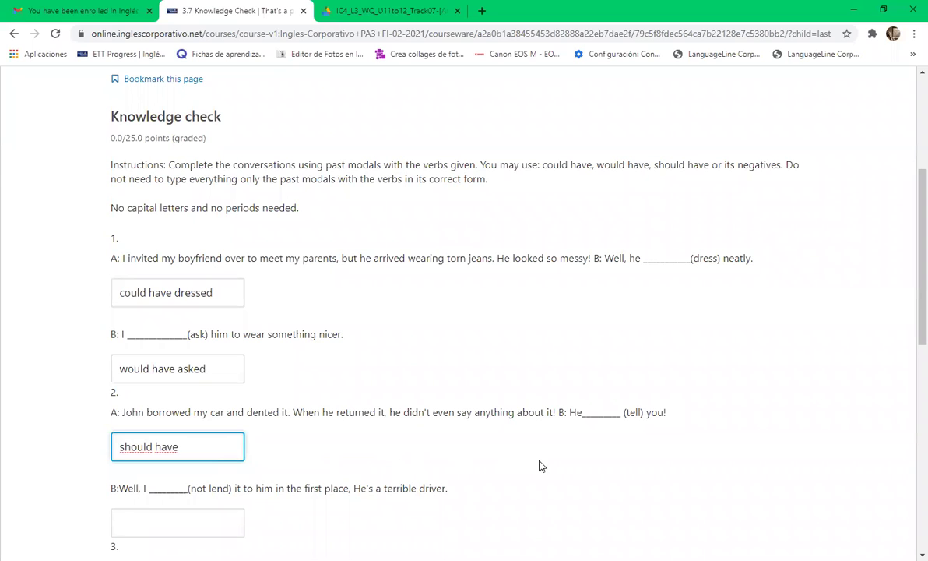
text( v)
text(told)
key(Left)
key(Left)
key(Left)
key(Left)
key(BackSpace)
click(34, 473)
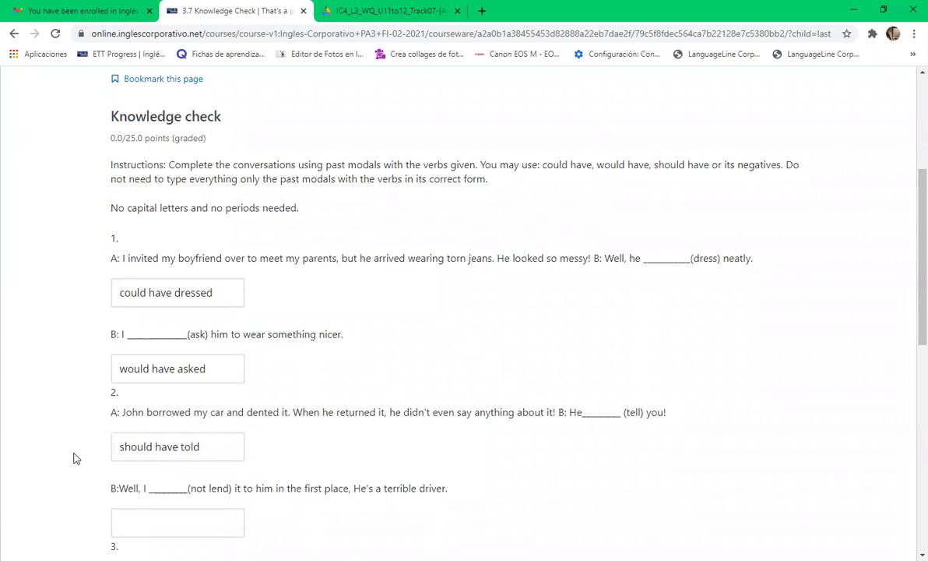
Fill the "not lend" blank of item 2 with "wouldn´t have lent".
scroll(234, 473, down, 4)
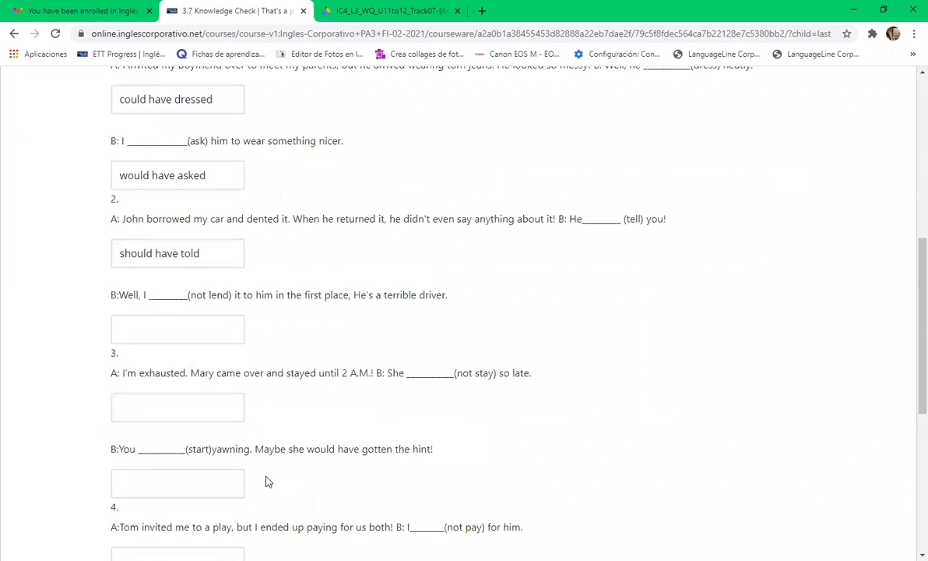
click(173, 298)
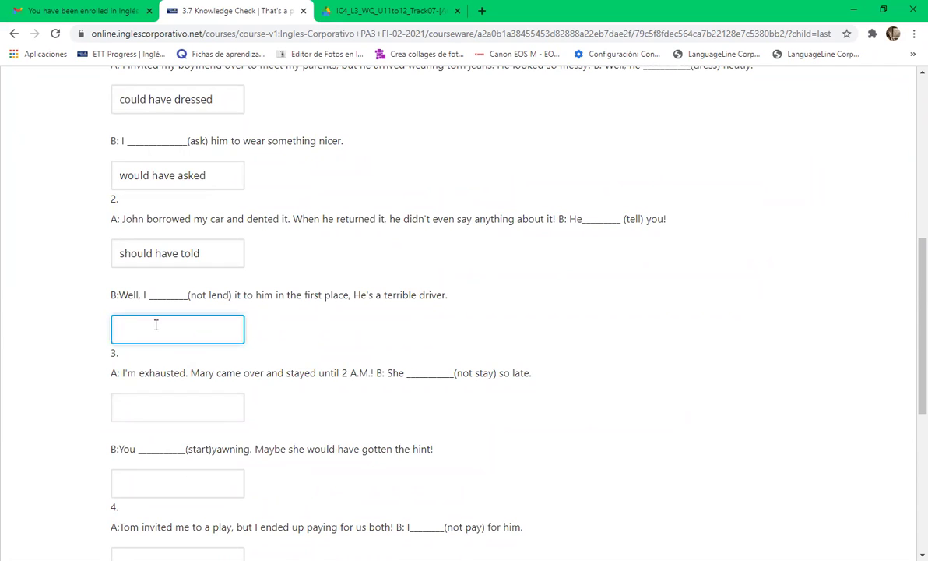
text(w)
text(o)
text(uldn)
text(')
text(t)
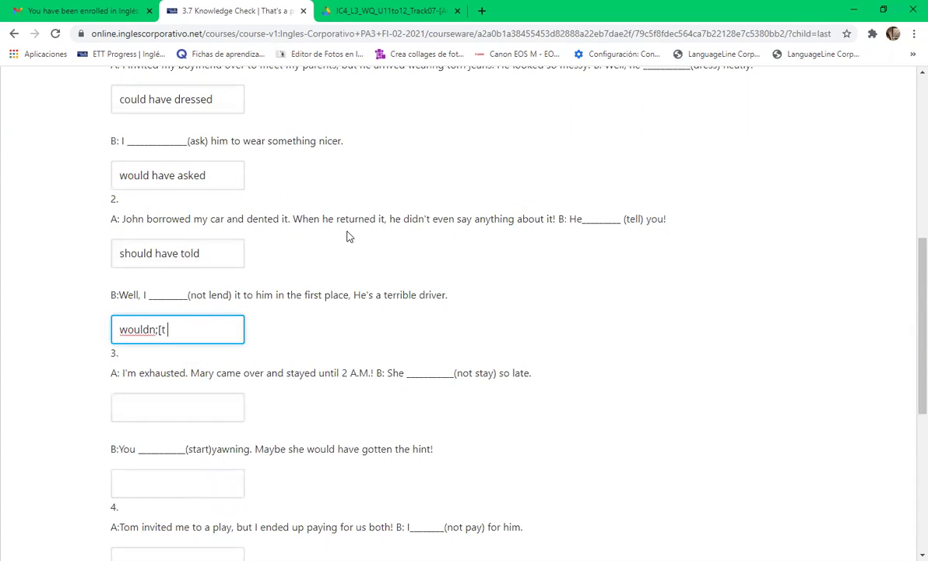
key(Left)
key(BackSpace)
key(BackSpace)
key(BackSpace)
text(-)
key(BackSpace)
text(´)
text(have lent)
key(BackSpace)
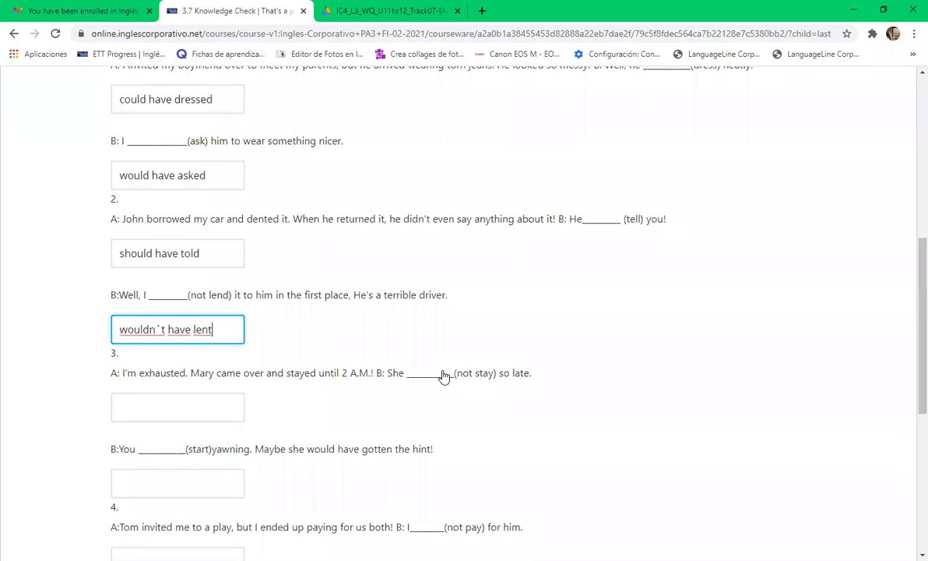
Answer the two item 3 blanks with "shouldn´t have stayed so late" for not stay and "should have started" for start.
click(176, 410)
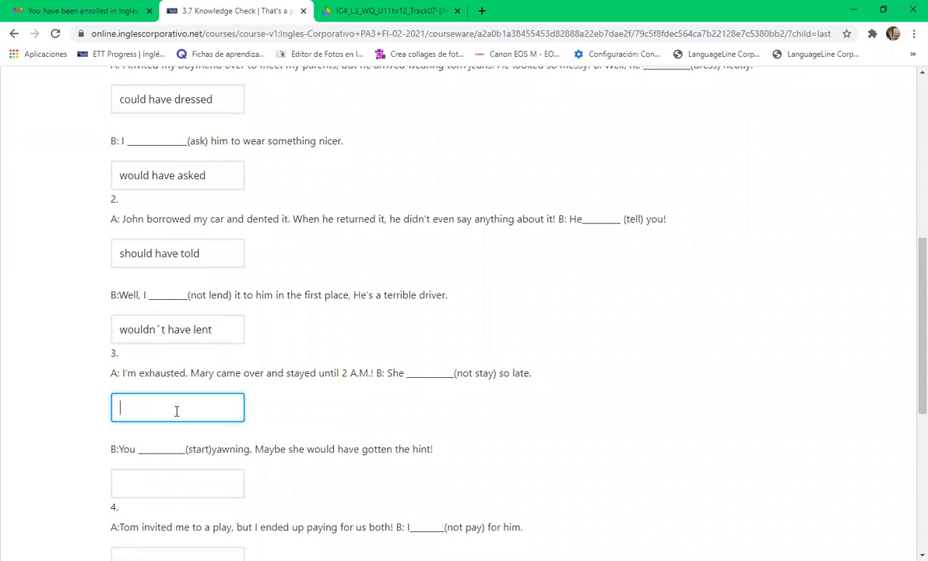
text(shouldn´t have s)
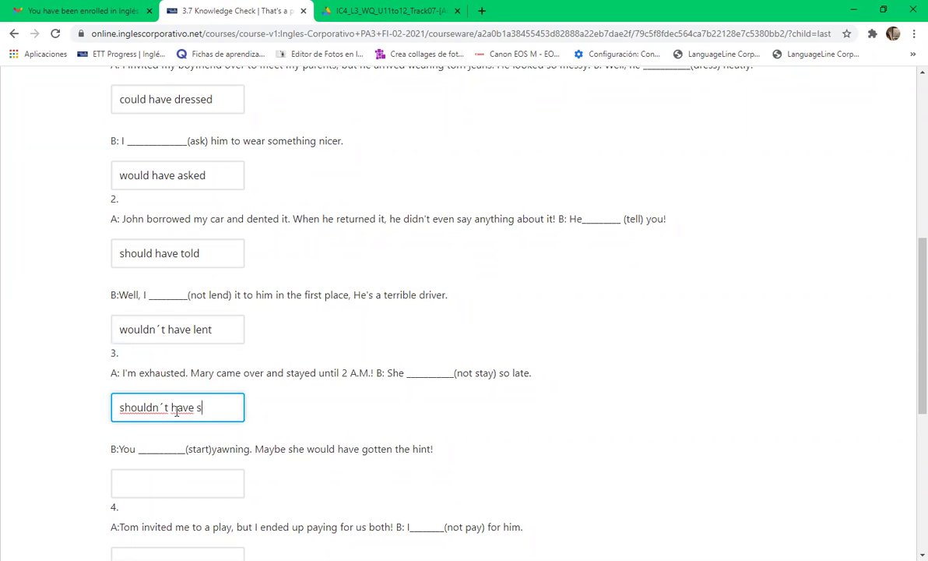
text(tayed so late)
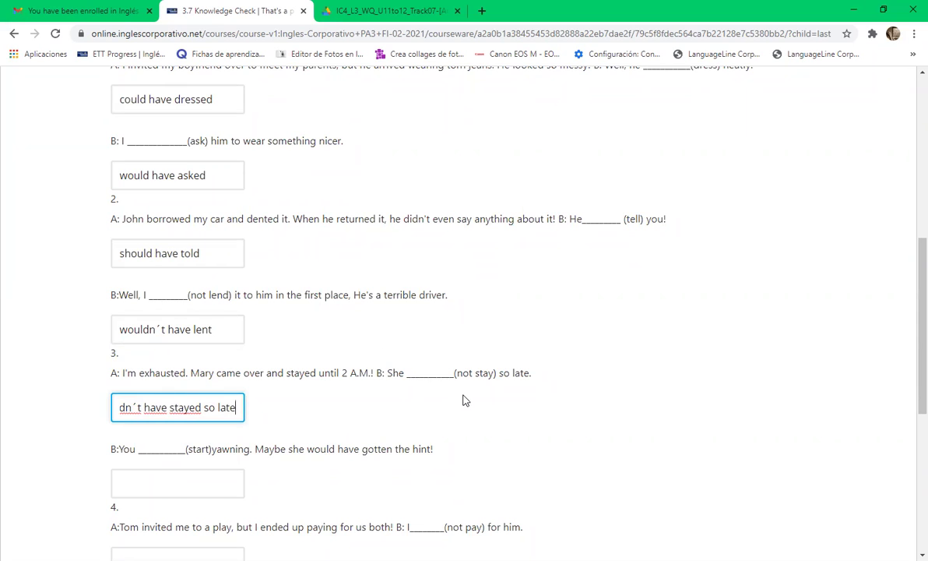
scroll(289, 422, down, 1)
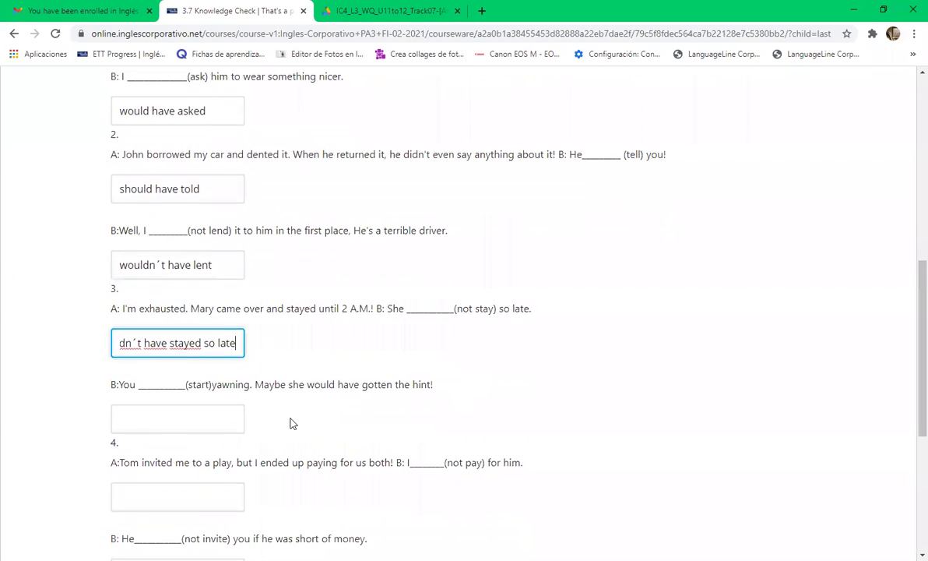
click(158, 432)
text(s)
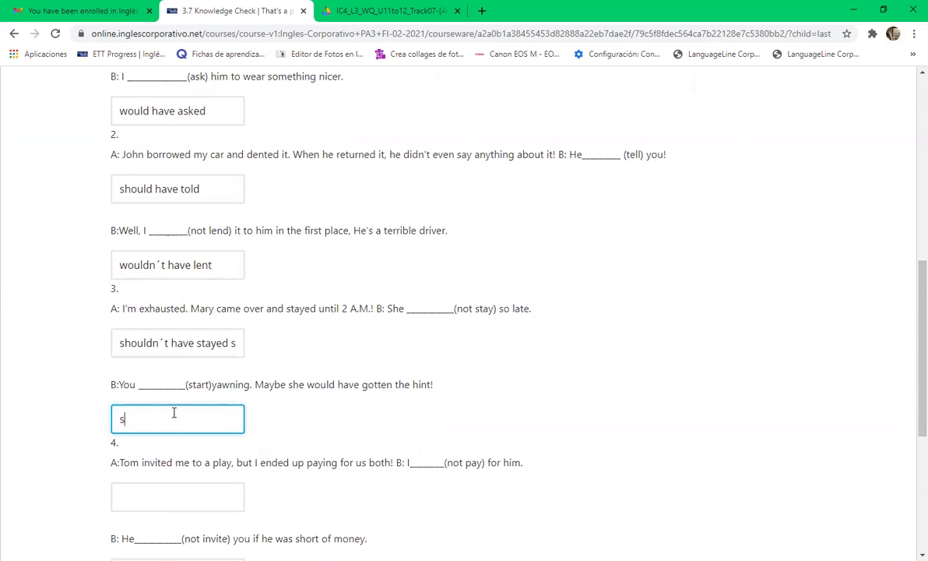
text(hould have started)
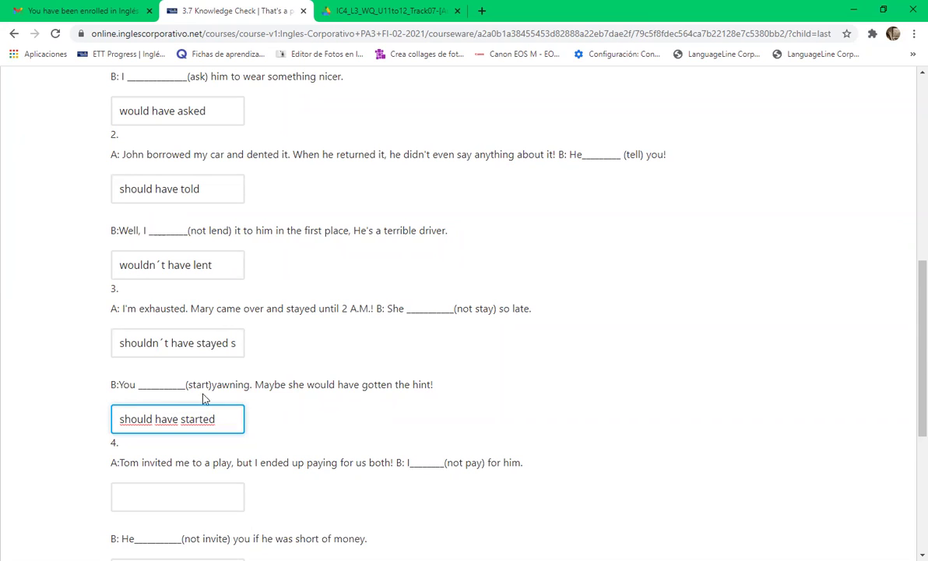
Shorten the "not stay" answer of item 3 to "shouldn´t have stayed".
scroll(908, 312, down, 1)
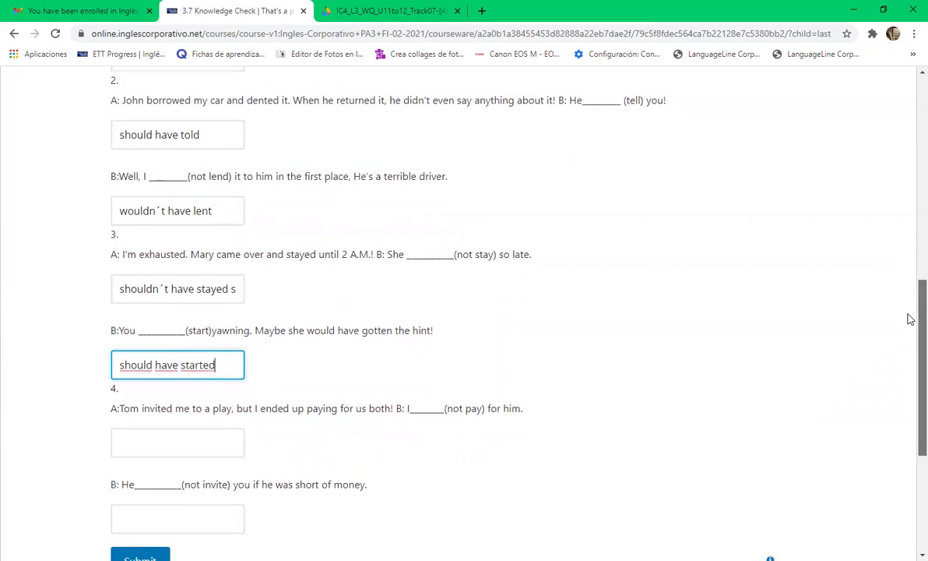
scroll(911, 325, down, 1)
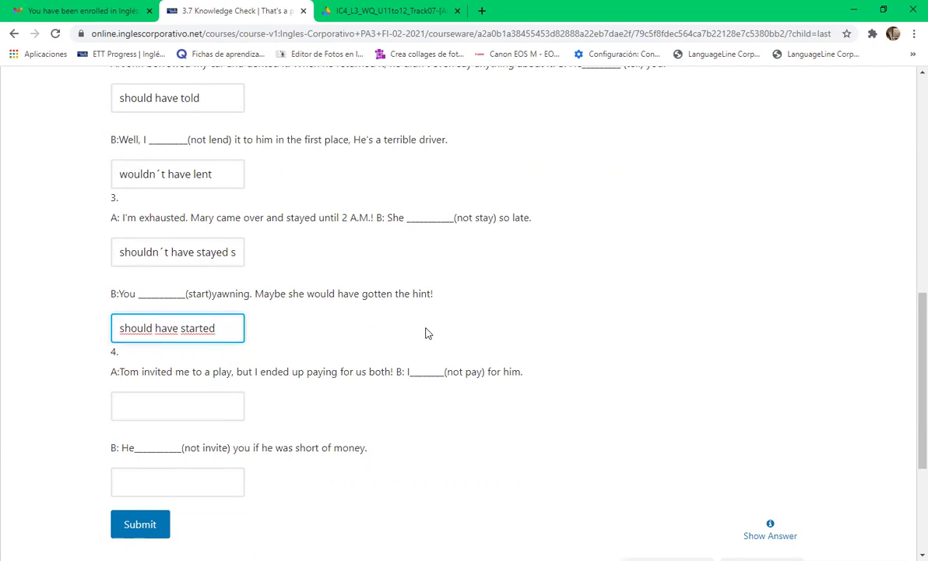
click(199, 251)
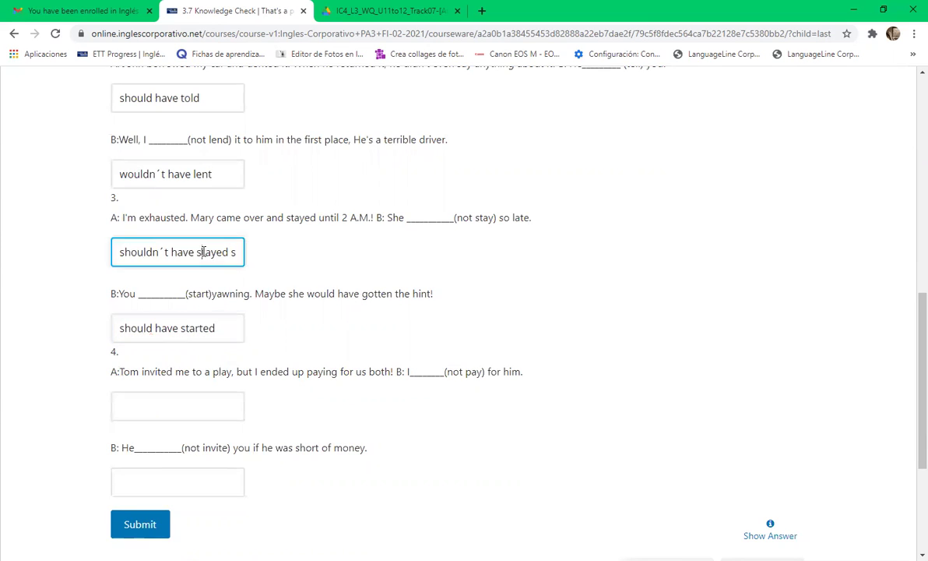
text(o late)
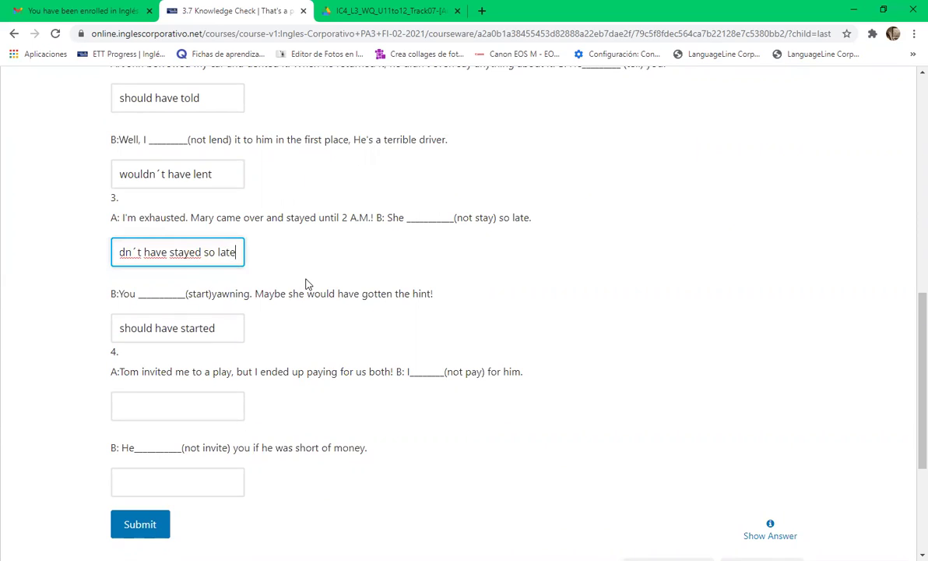
key(BackSpace)
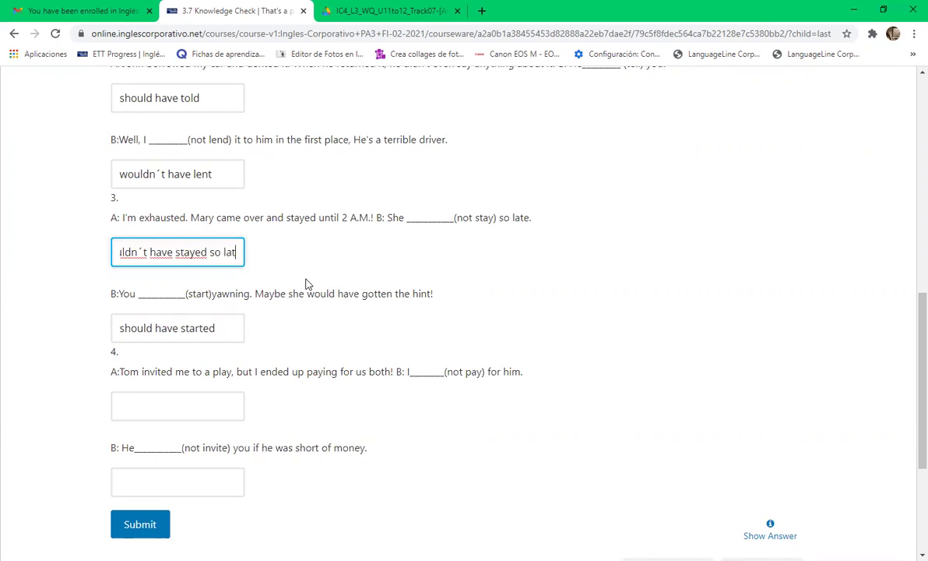
key(BackSpace)
key(BackSpace)
key(BackSpace)
key(BackSpace)
key(BackSpace)
key(BackSpace)
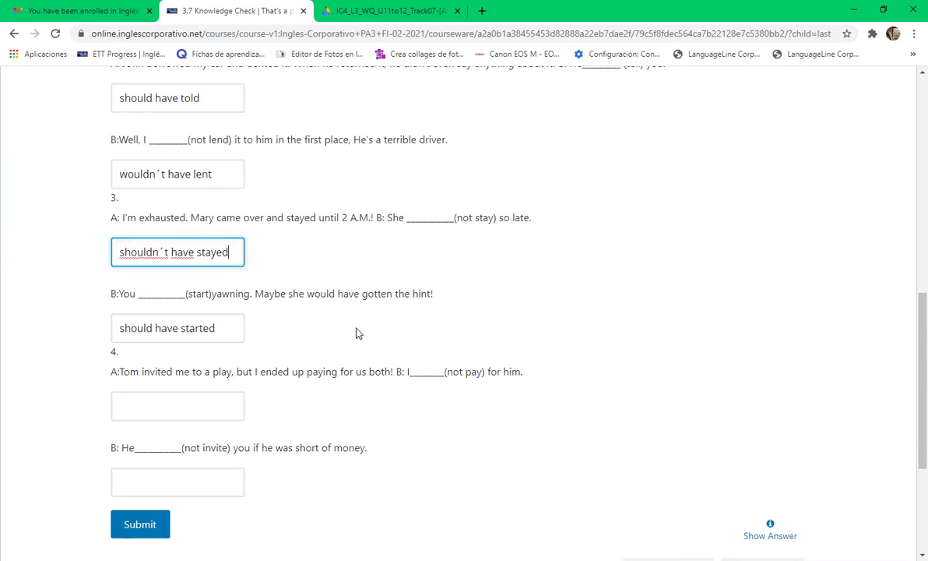
Fill the "not pay" blank of item 4 with "wouldn´t have paid".
scroll(241, 360, down, 1)
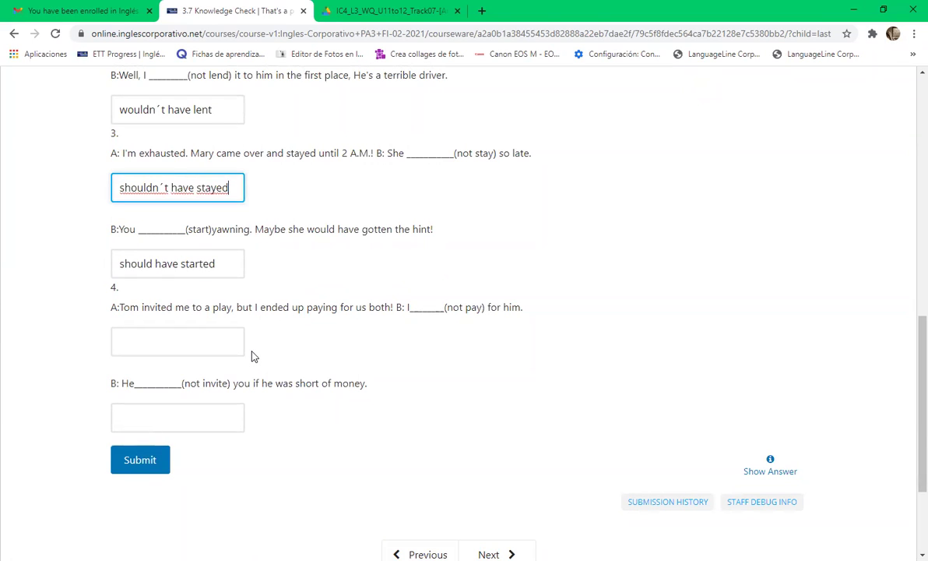
text(wouln)
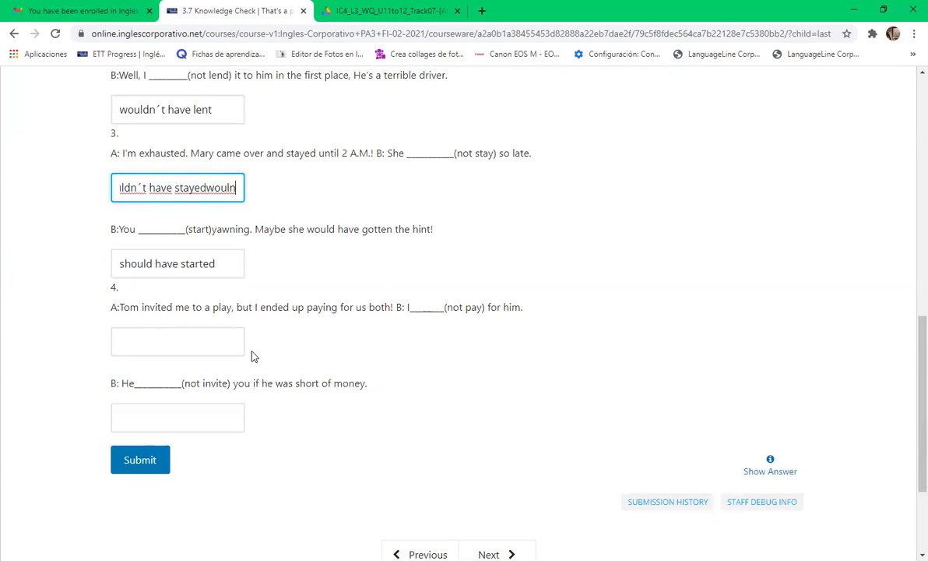
click(187, 346)
text(wouldn{t)
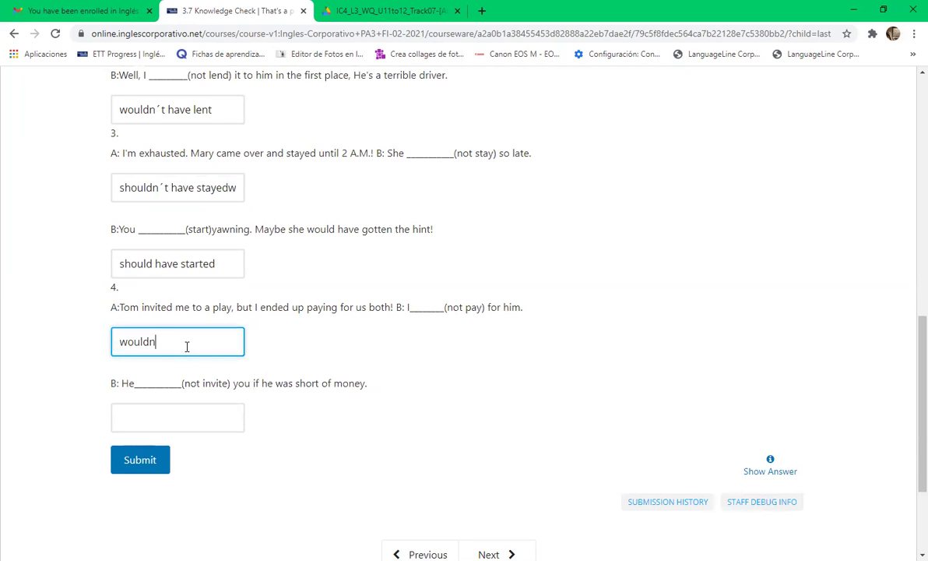
key(BackSpace)
key(BackSpace)
text(´t have)
key(BackSpace)
key(BackSpace)
key(BackSpace)
text(ve paid)
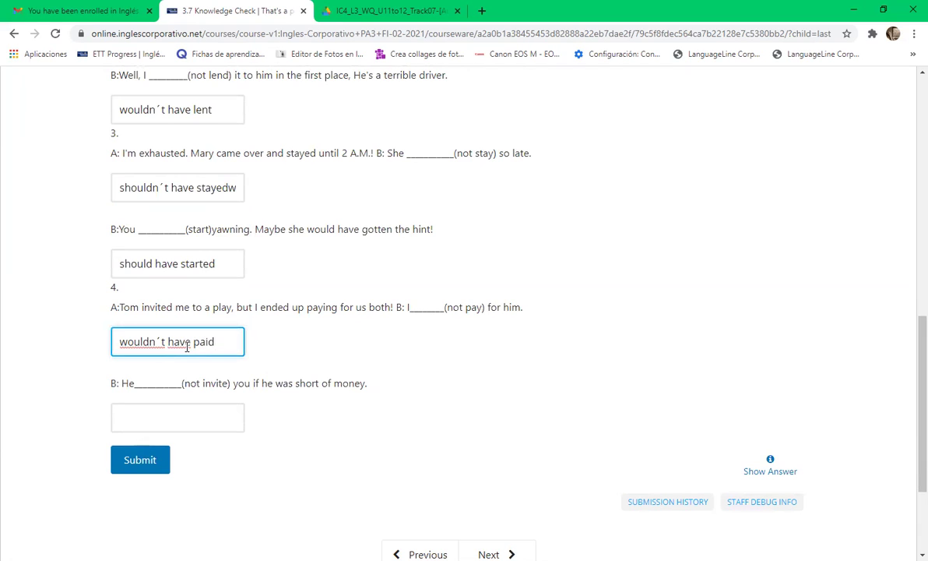
click(268, 366)
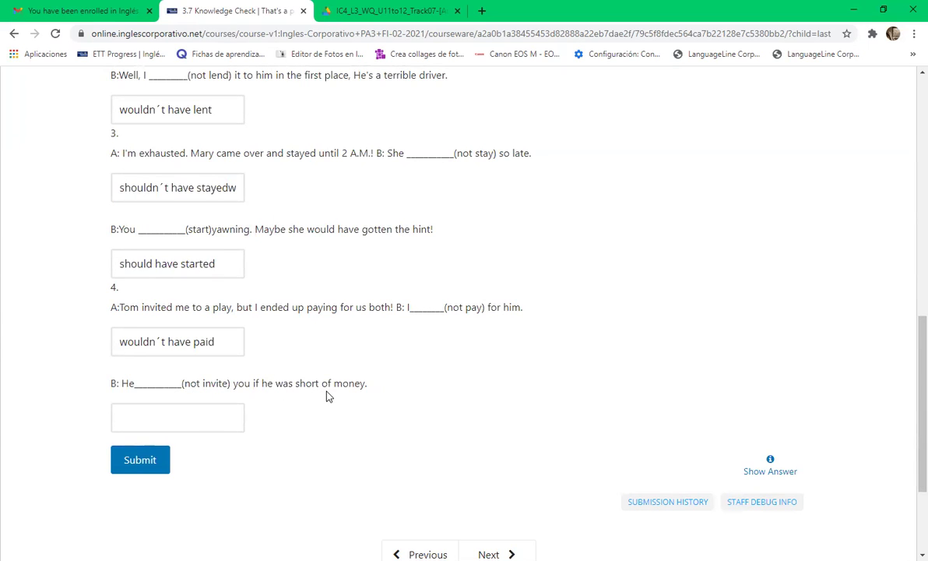
Fill the "not invite" blank of item 4 with "shouldn´t have invited" and submit the knowledge check.
click(148, 409)
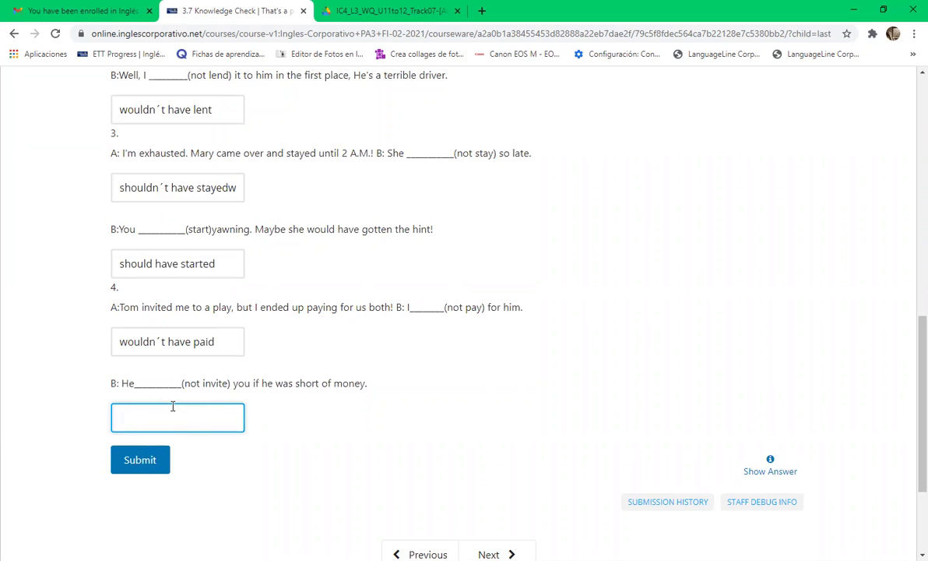
text(shoul)
text(n{t)
key(BackSpace)
key(BackSpace)
text(´t)
key(BackSpace)
key(BackSpace)
key(BackSpace)
key(BackSpace)
text(dn)
text(´t have )
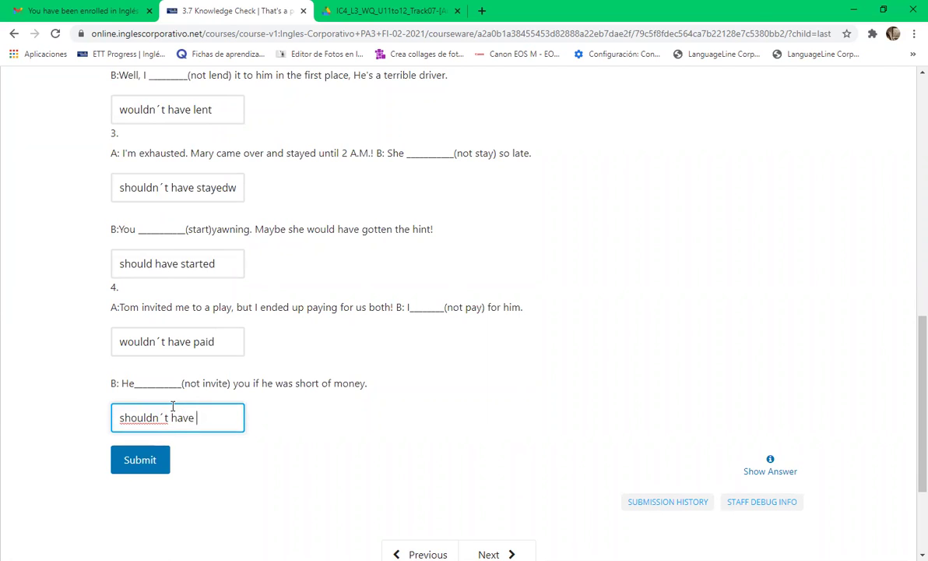
text(invited)
click(155, 463)
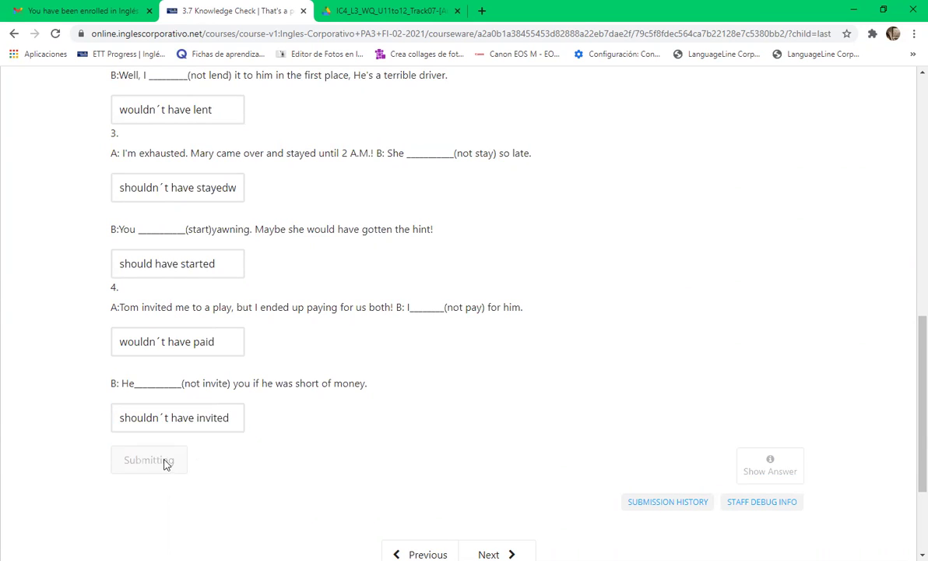
Remove the accent mark from the "not lend" answer so it reads "wouldnt have lent", and resubmit the knowledge check.
scroll(536, 506, up, 3)
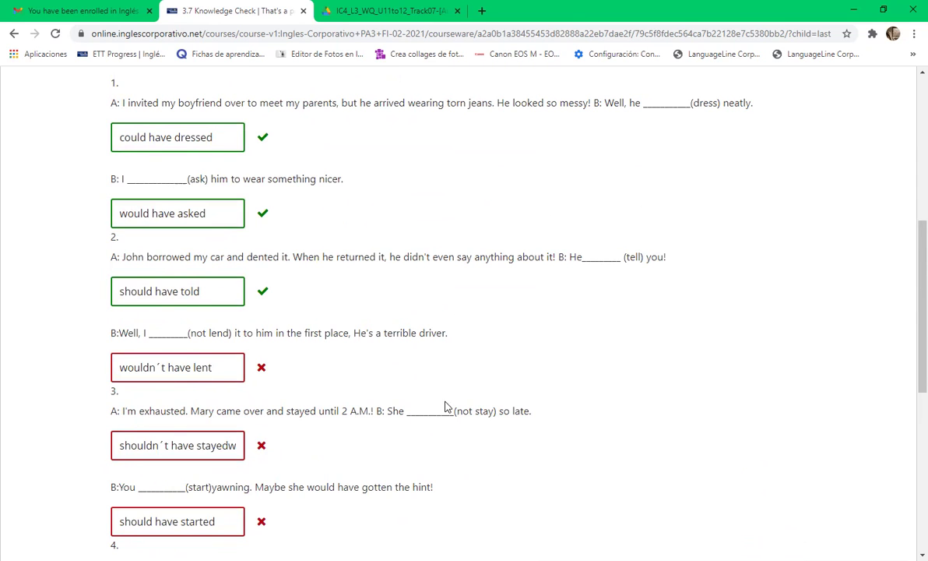
scroll(441, 405, up, 3)
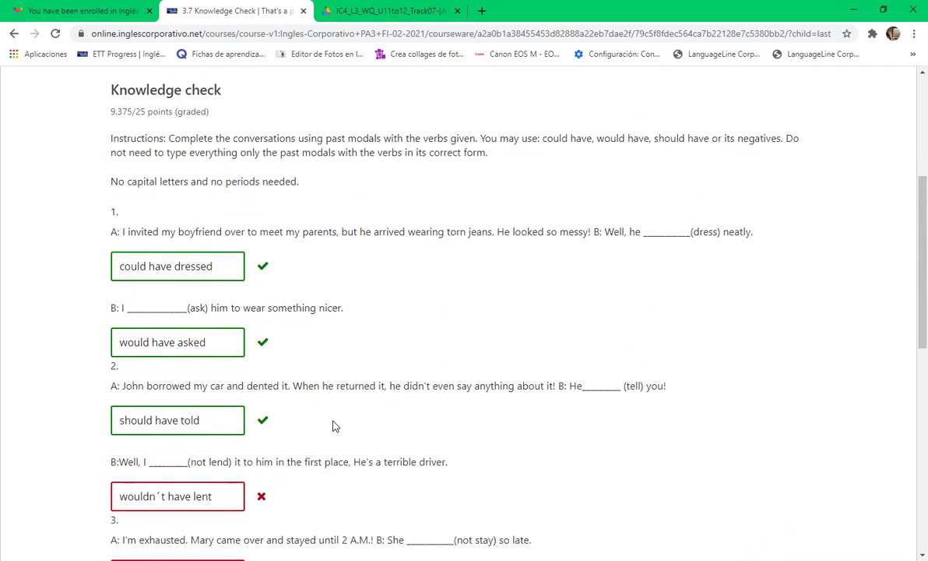
click(158, 496)
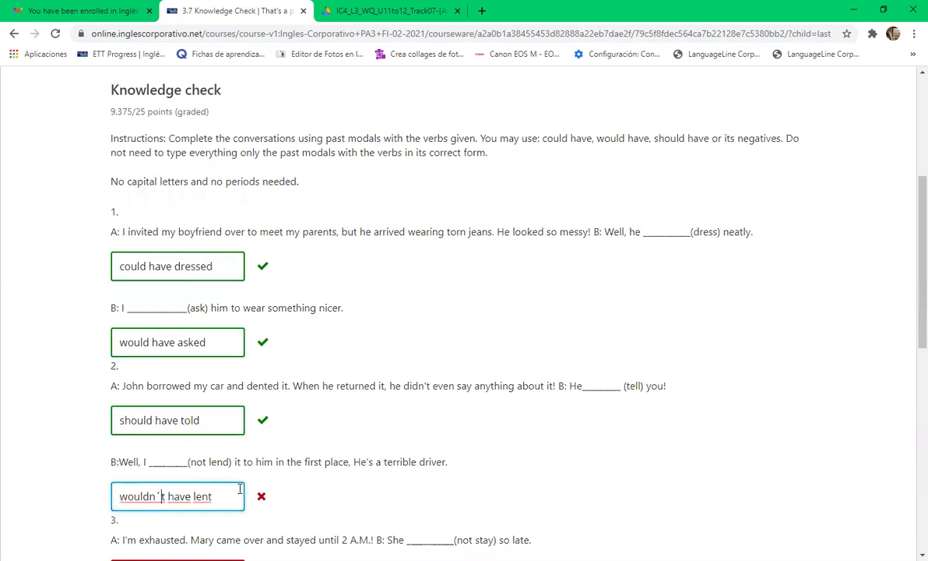
key(BackSpace)
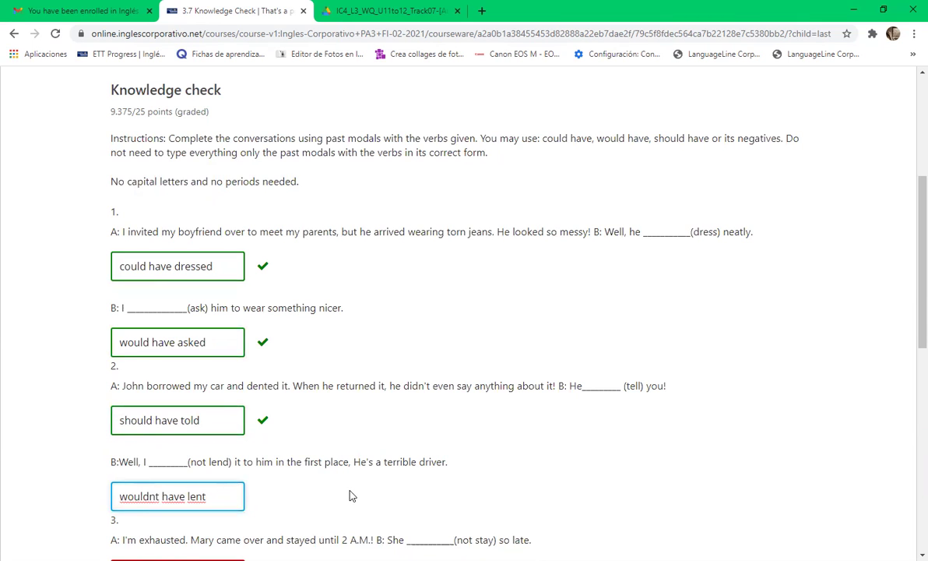
scroll(357, 496, down, 4)
scroll(360, 496, down, 3)
click(159, 268)
Show the correct answers of the knowledge check and compare them with the entered responses.
scroll(487, 496, up, 4)
scroll(487, 496, down, 4)
click(771, 276)
scroll(532, 382, up, 4)
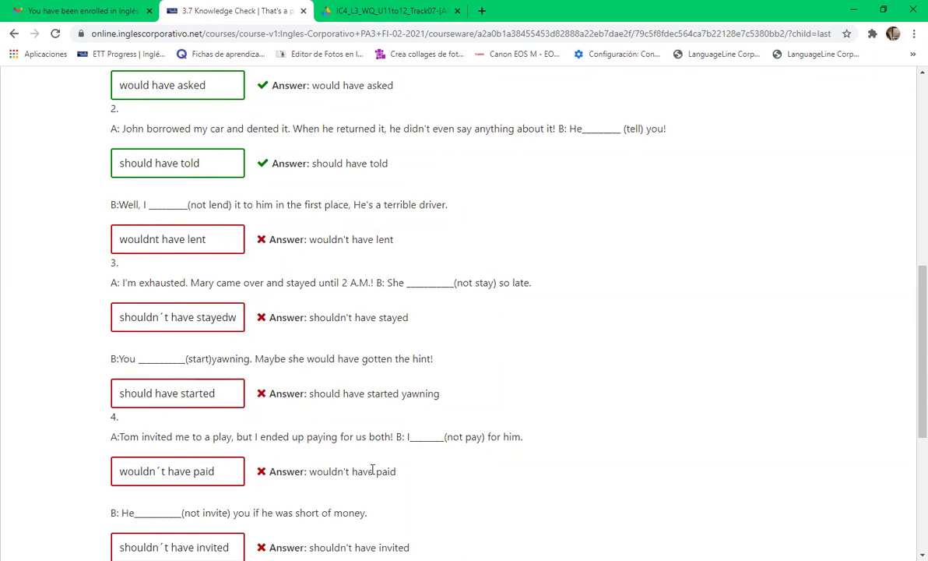
scroll(605, 400, down, 3)
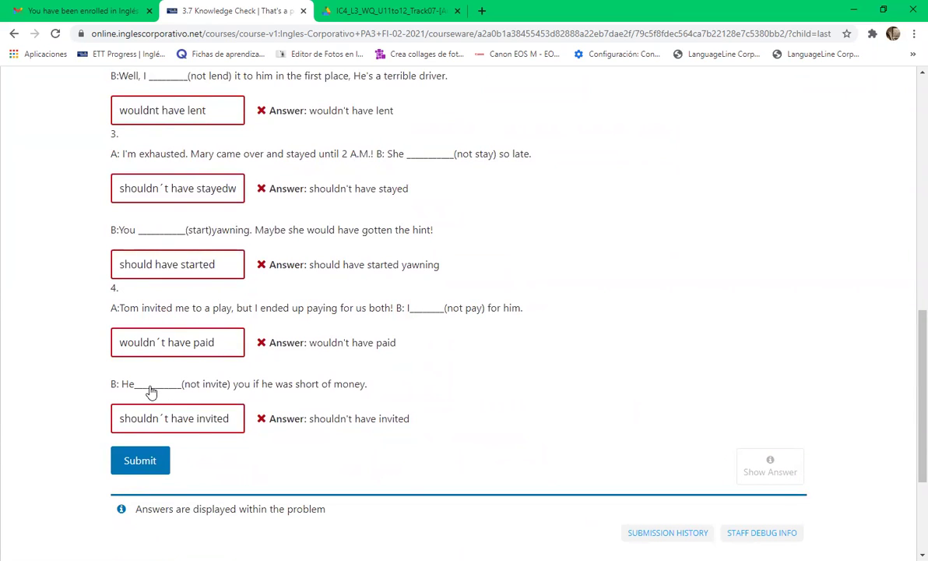
scroll(179, 397, down, 1)
scroll(180, 397, up, 1)
scroll(172, 444, up, 1)
Submit the knowledge check again and look over its score, instructions and marked answers.
click(141, 524)
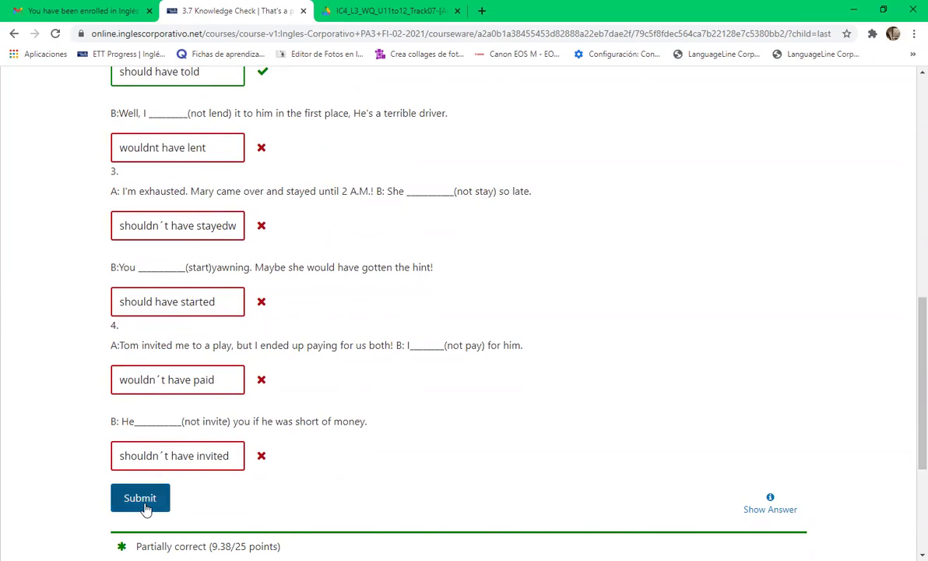
click(145, 506)
scroll(312, 475, down, 3)
scroll(309, 475, up, 5)
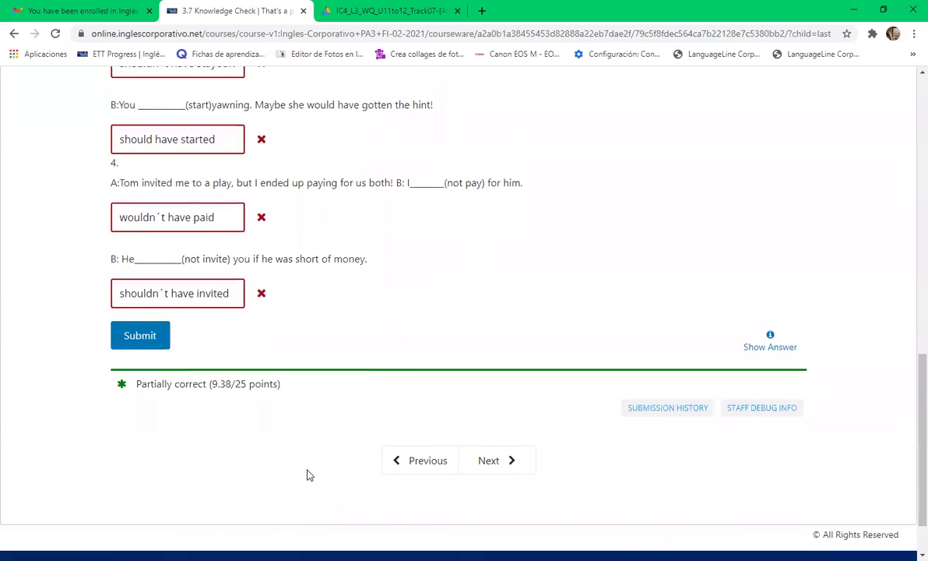
scroll(308, 474, up, 6)
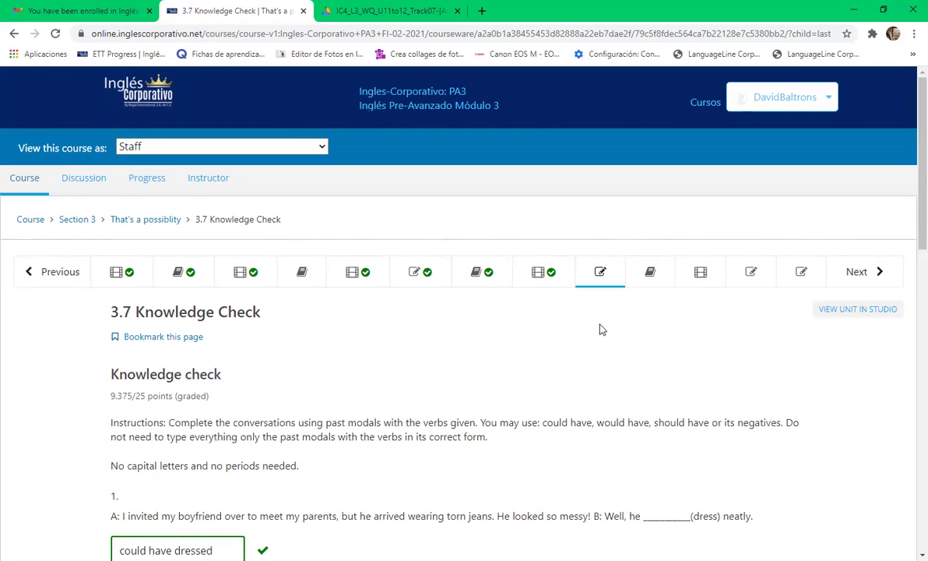
scroll(676, 310, down, 2)
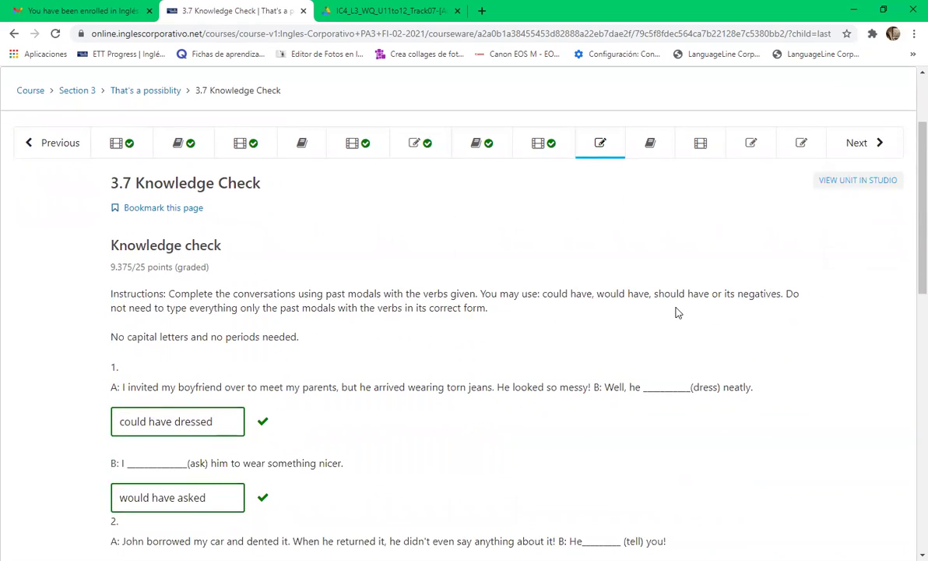
scroll(676, 312, down, 2)
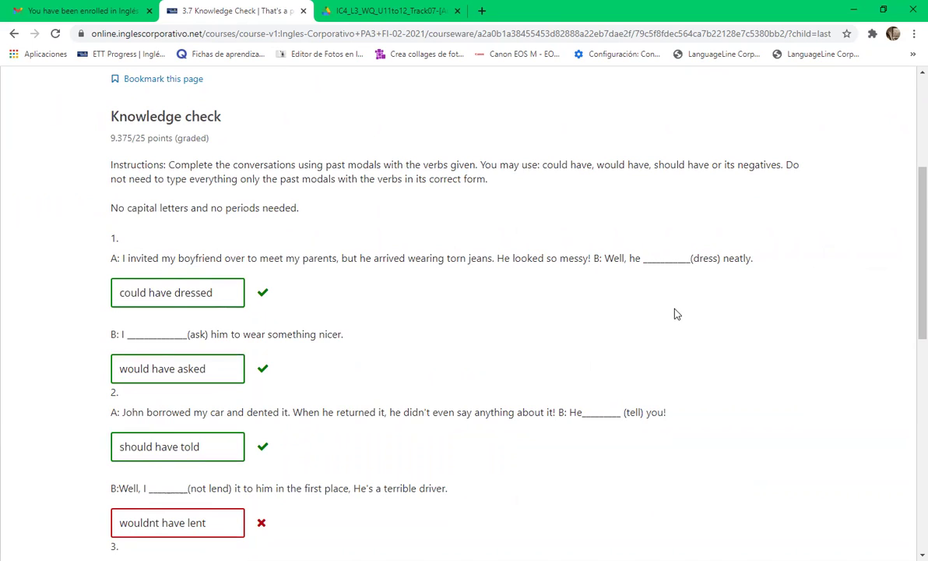
scroll(675, 315, up, 5)
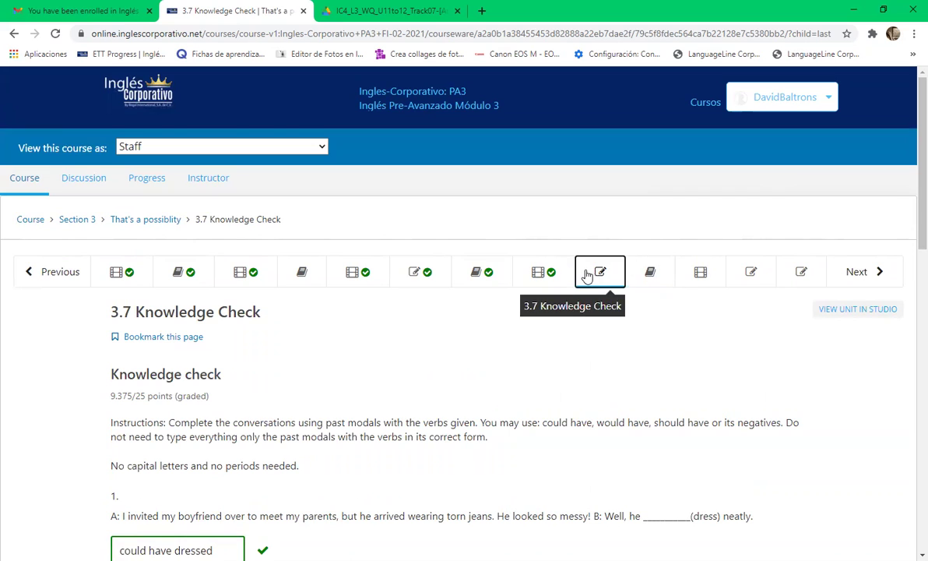
Go through unit 3.8 Lesson Objective to unit 3.9 Vocabulary: Reactions and start its video.
click(649, 277)
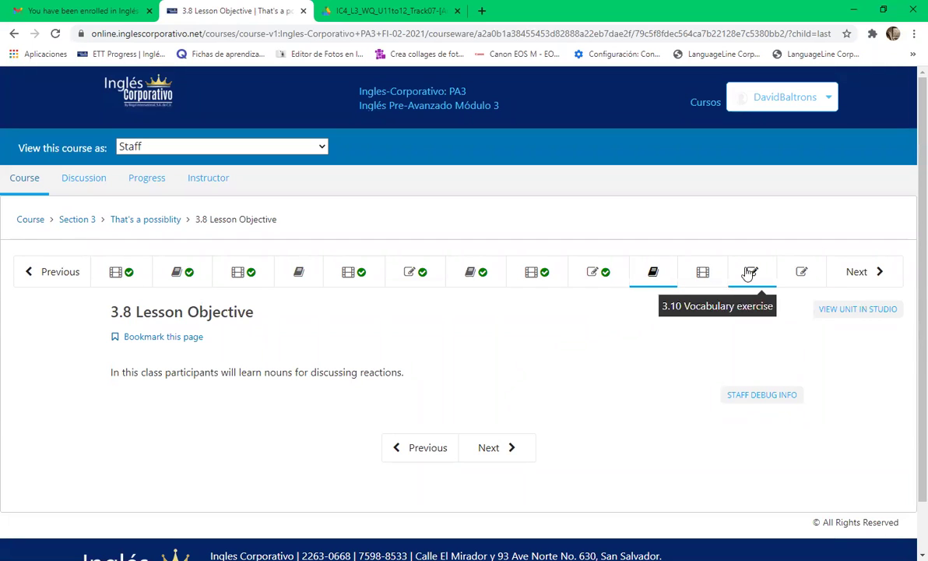
click(704, 279)
scroll(630, 276, down, 2)
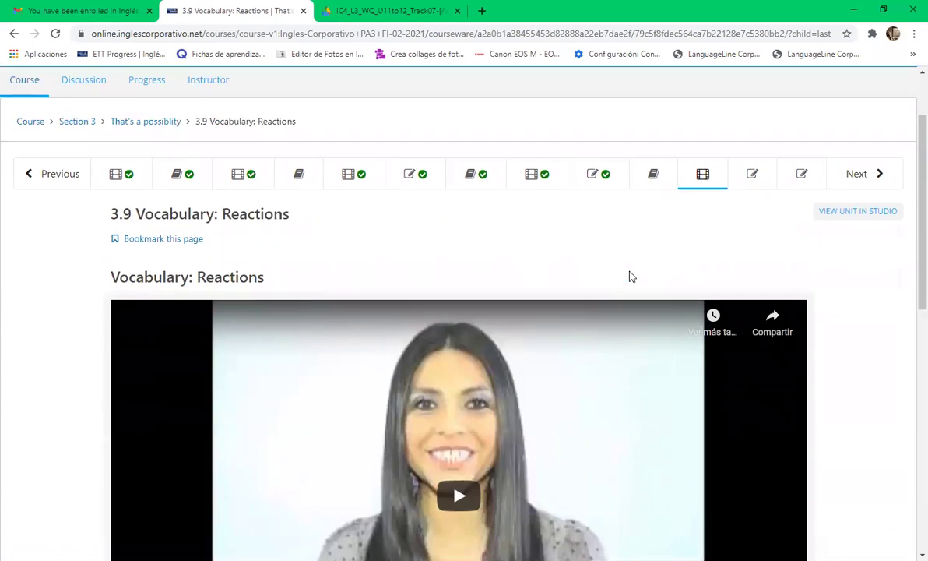
scroll(691, 316, down, 1)
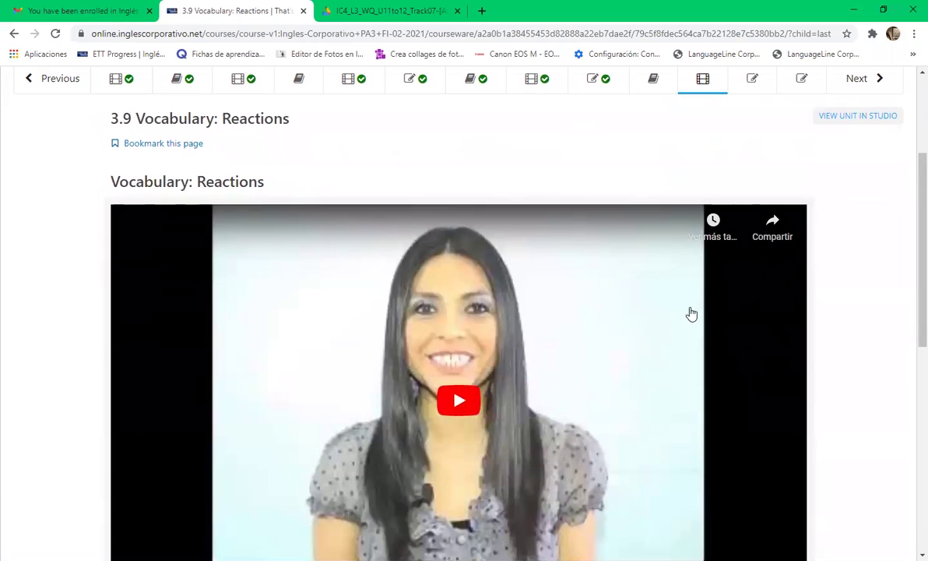
click(460, 404)
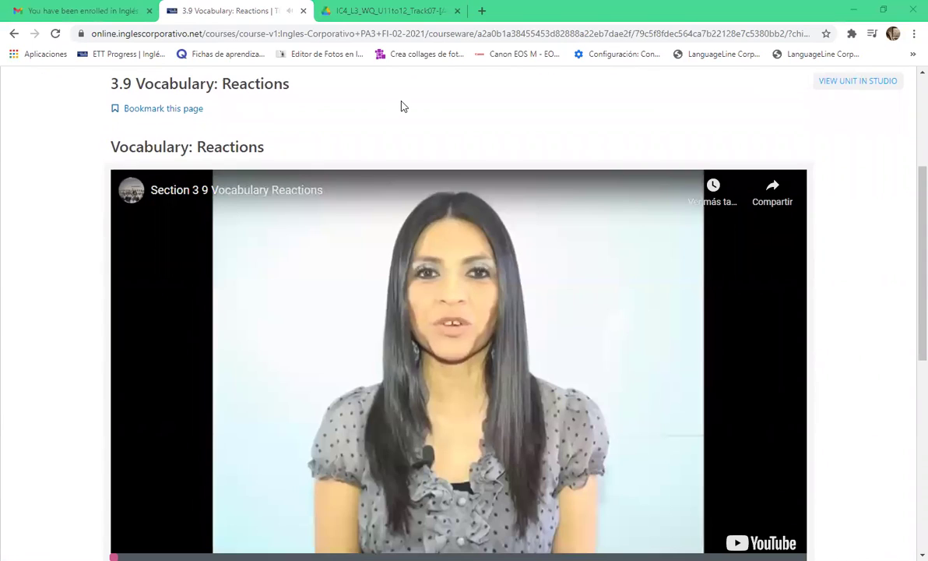
Pause the Vocabulary: Reactions video and resume its playback.
click(740, 263)
scroll(769, 296, down, 2)
scroll(769, 297, up, 2)
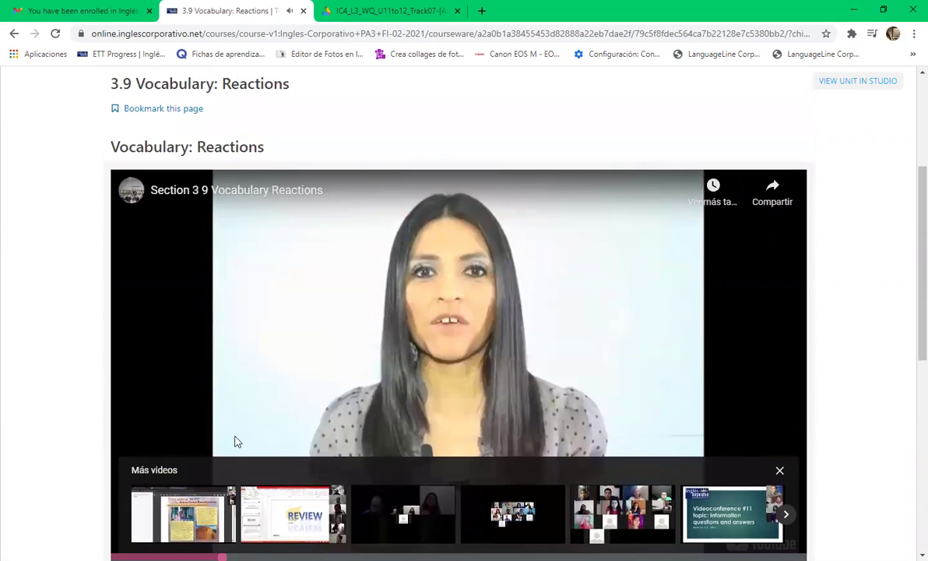
scroll(267, 400, down, 2)
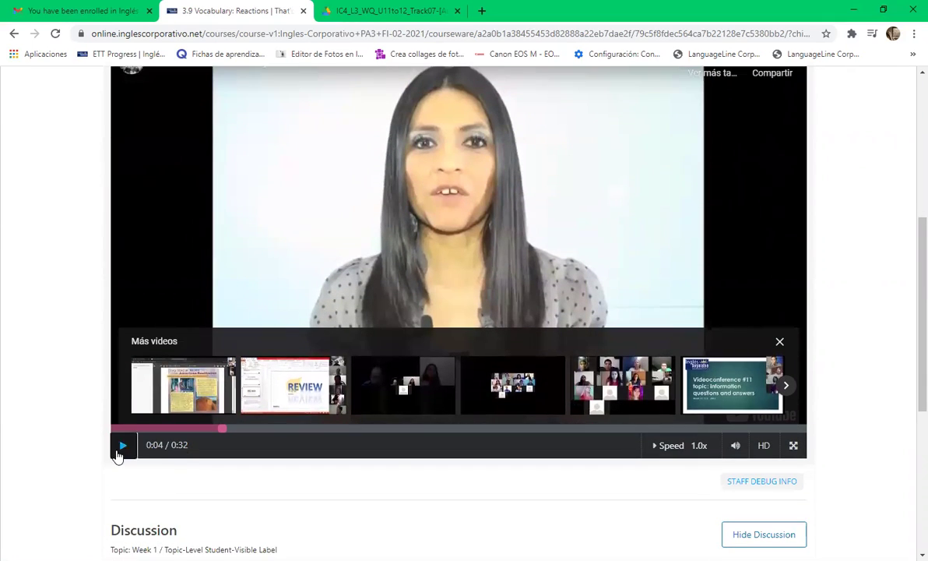
click(120, 450)
scroll(295, 365, up, 1)
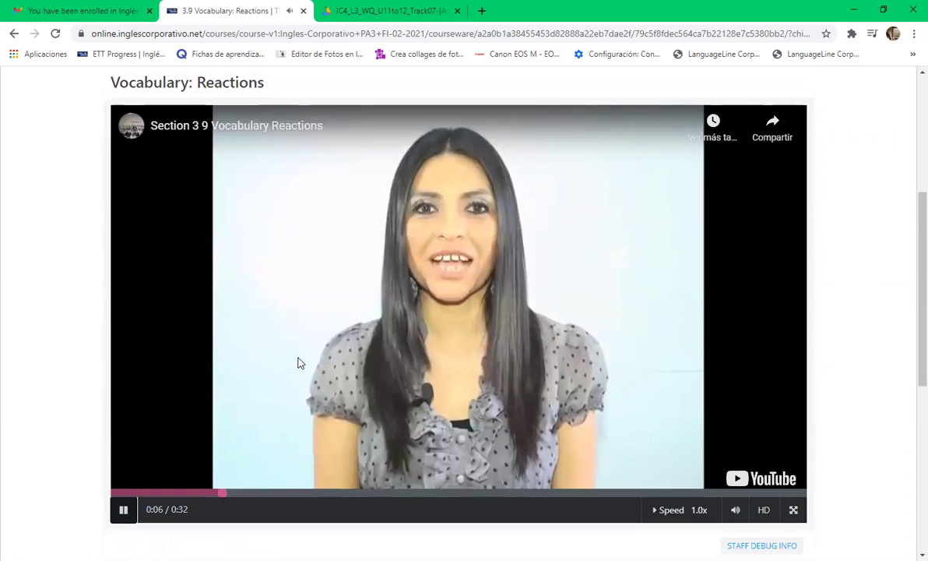